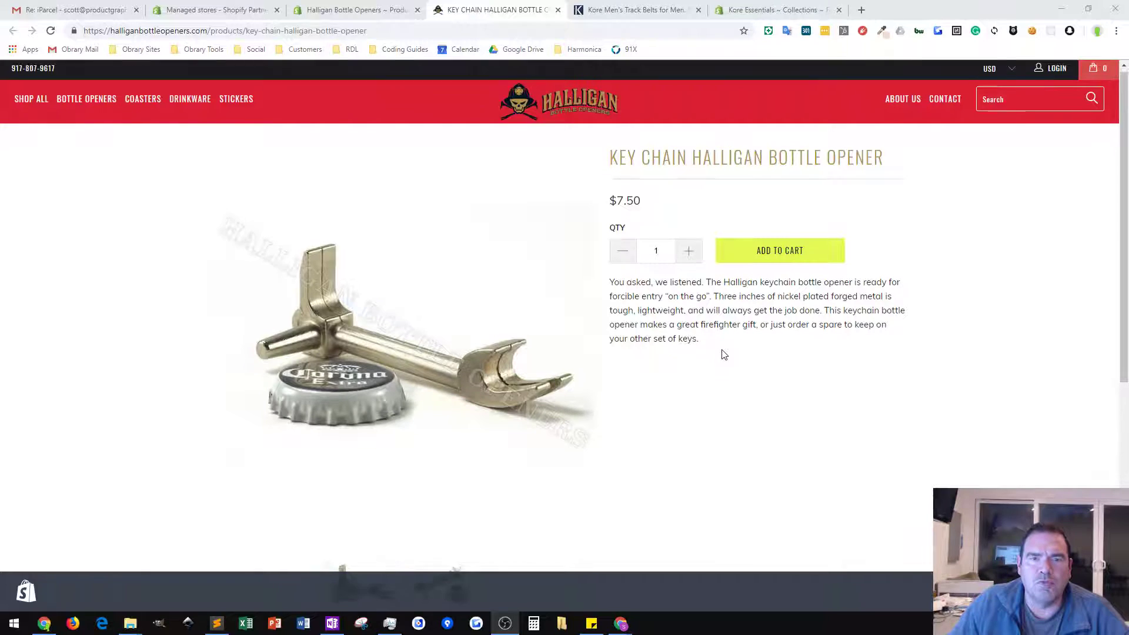
Look over the storefront product page, then bring up the Key Chain Halligan Bottle Opener in admin.
scroll(723, 352, down, 2)
scroll(729, 347, up, 2)
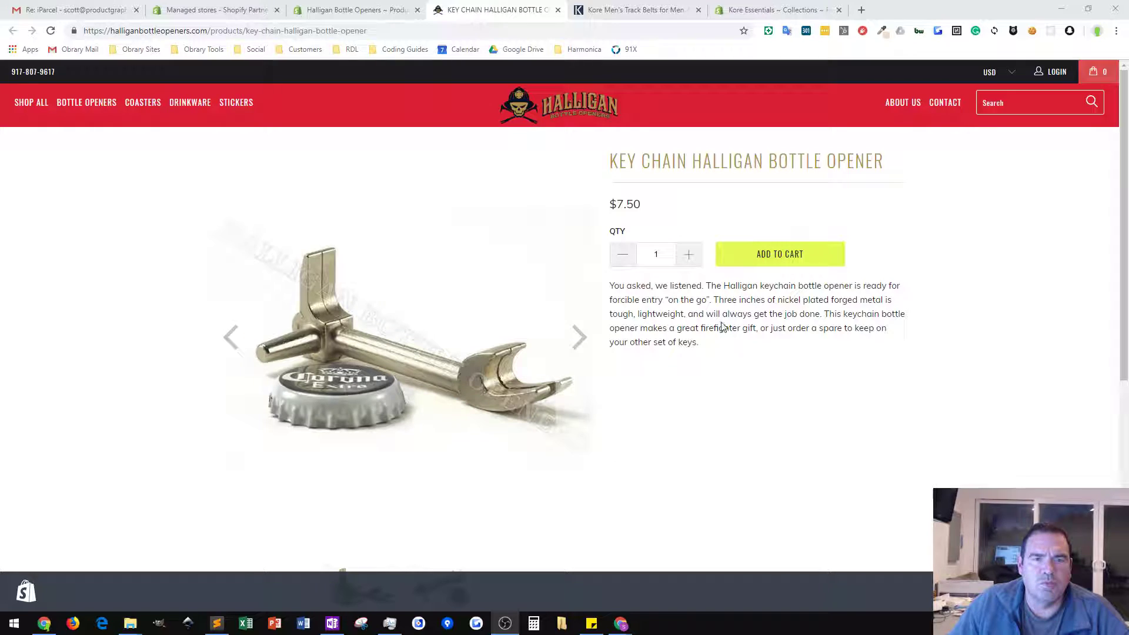
scroll(683, 325, down, 1)
scroll(688, 323, down, 2)
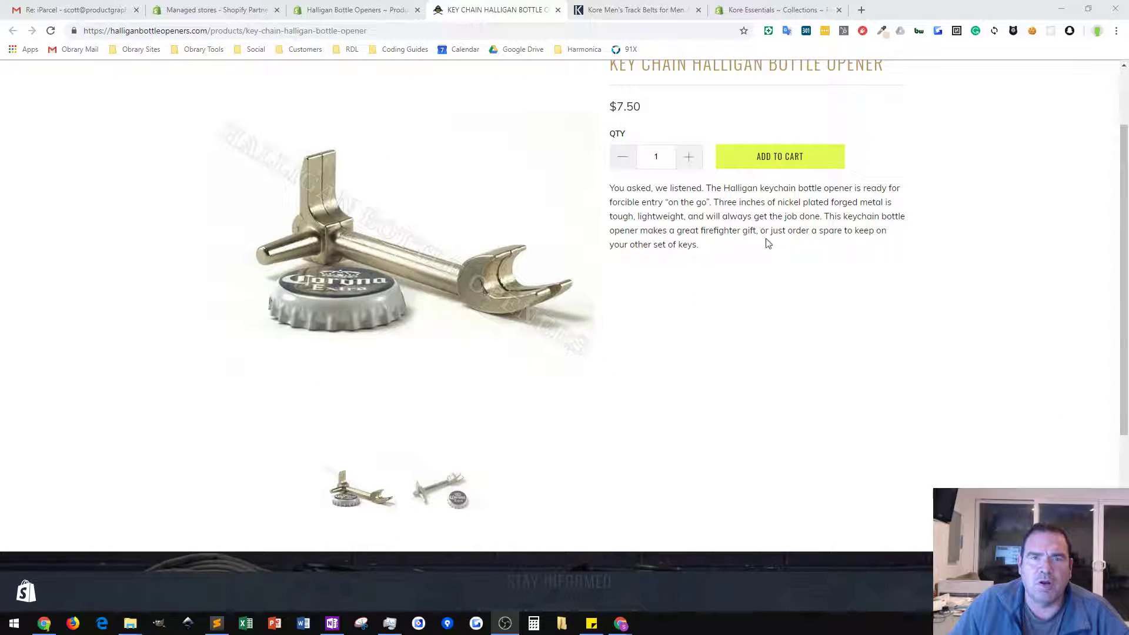
scroll(758, 409, up, 1)
scroll(759, 410, up, 1)
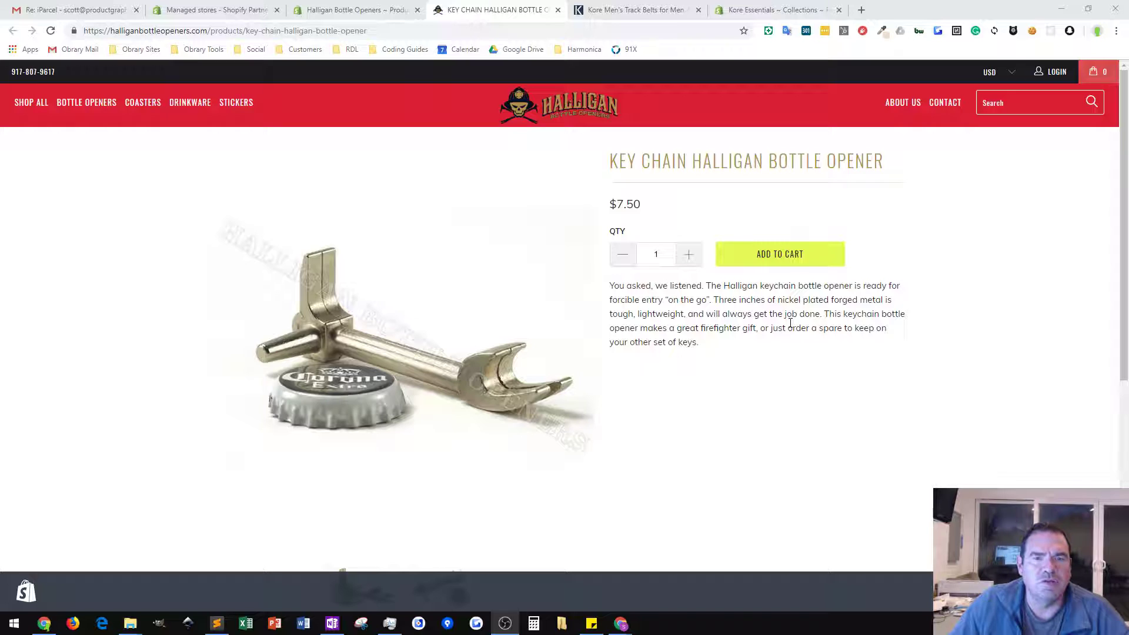
scroll(770, 326, down, 2)
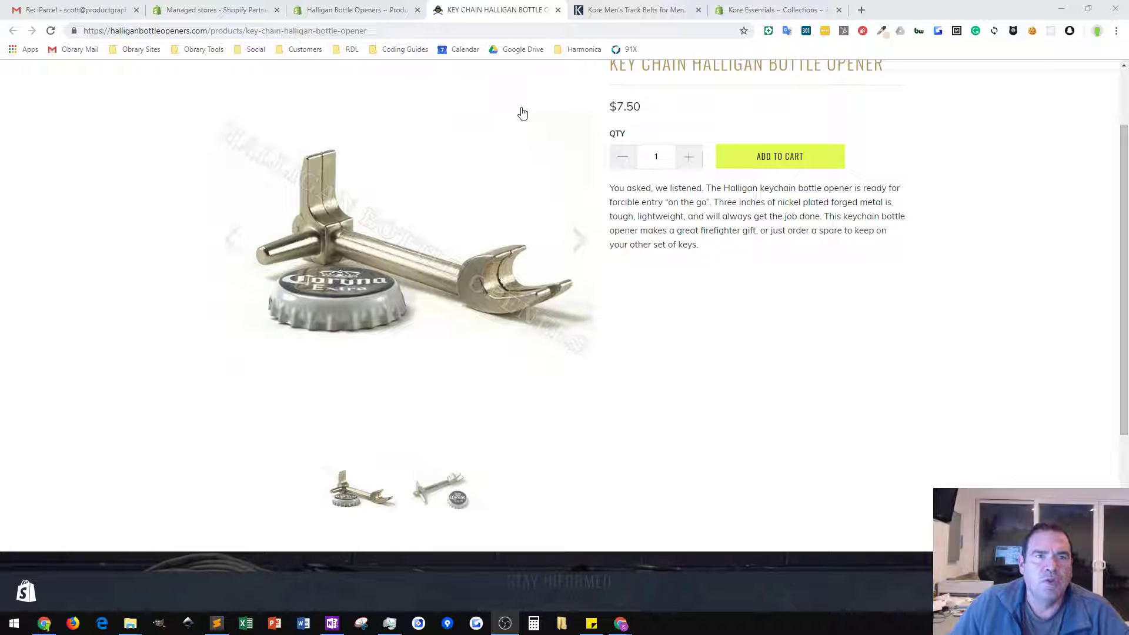
click(331, 15)
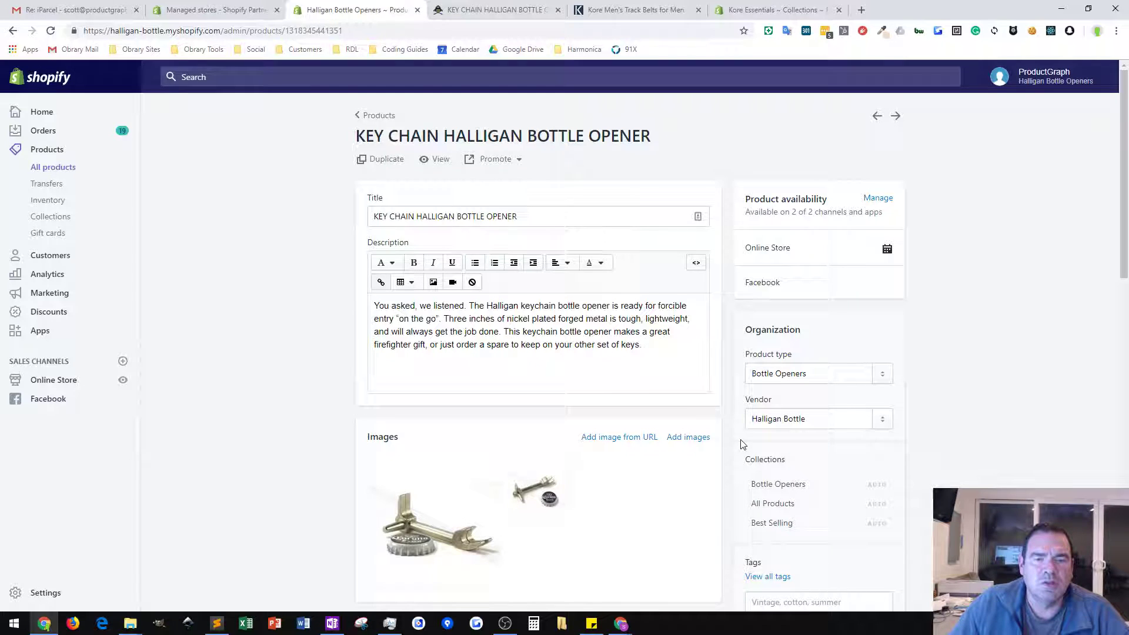
Show the product description as raw HTML source.
scroll(647, 388, down, 7)
scroll(609, 398, up, 7)
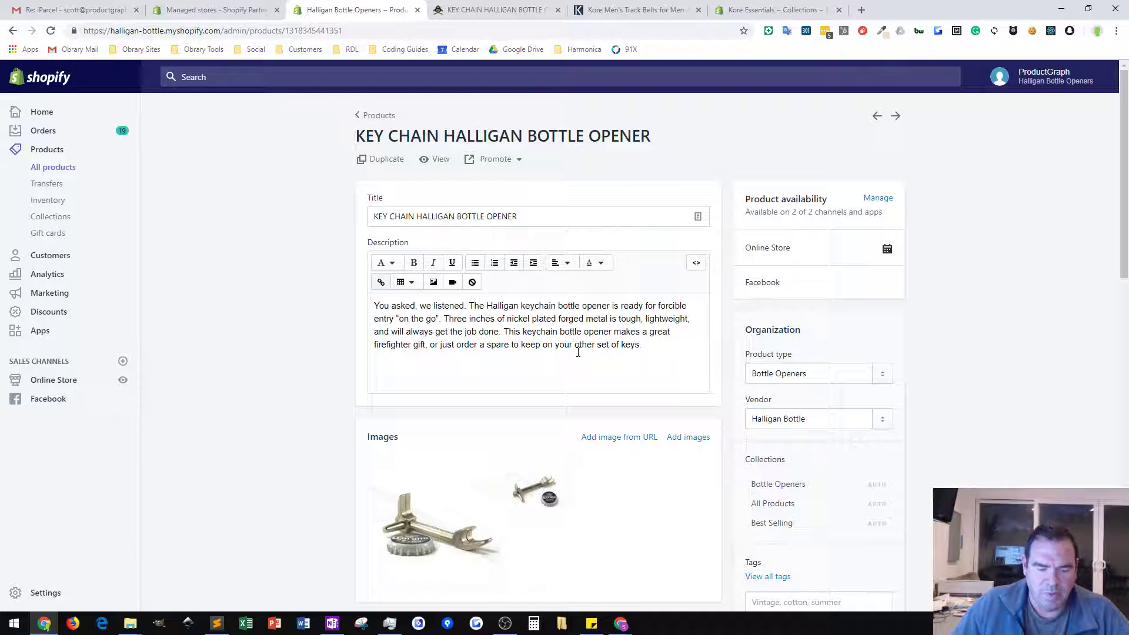
click(696, 264)
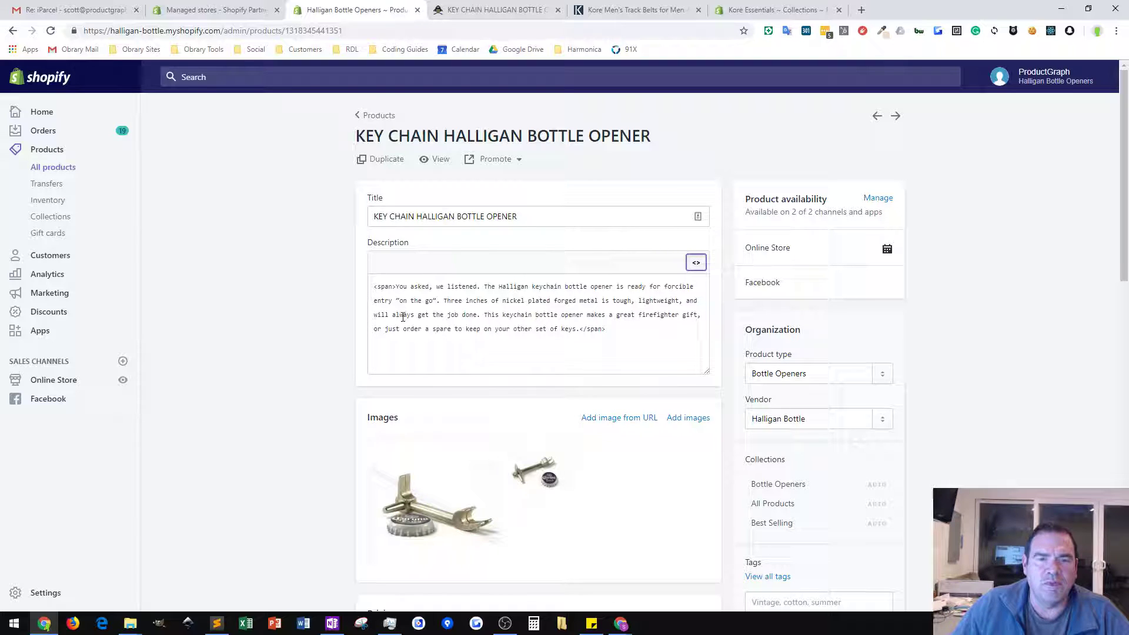
Add a new line after the closing </span> containing the <!-- split --> comment.
click(611, 330)
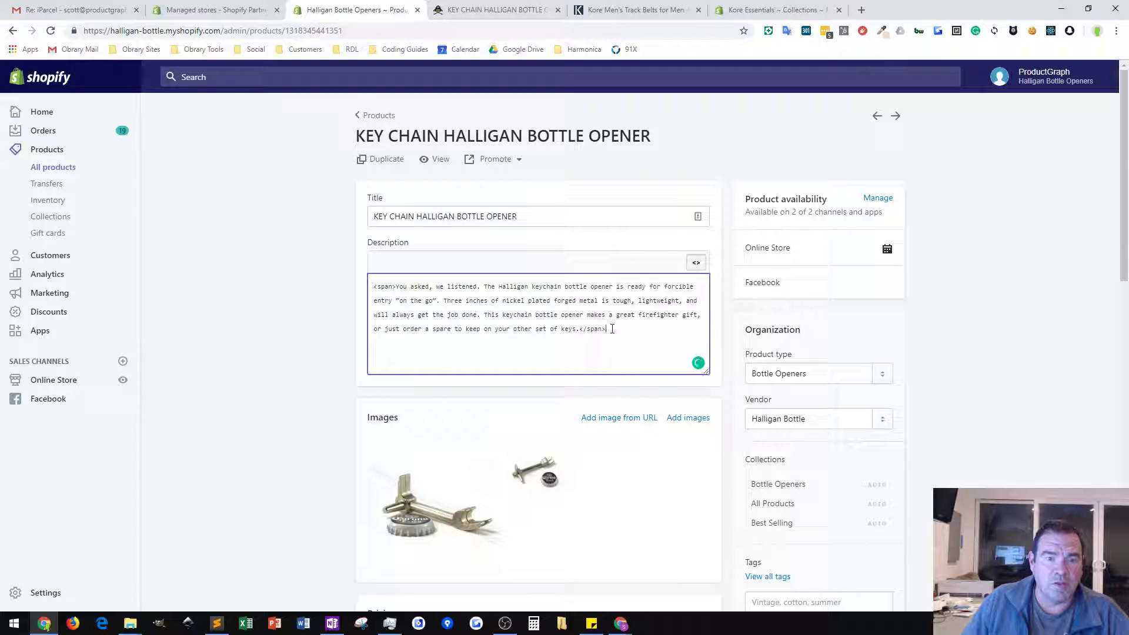
key(Return)
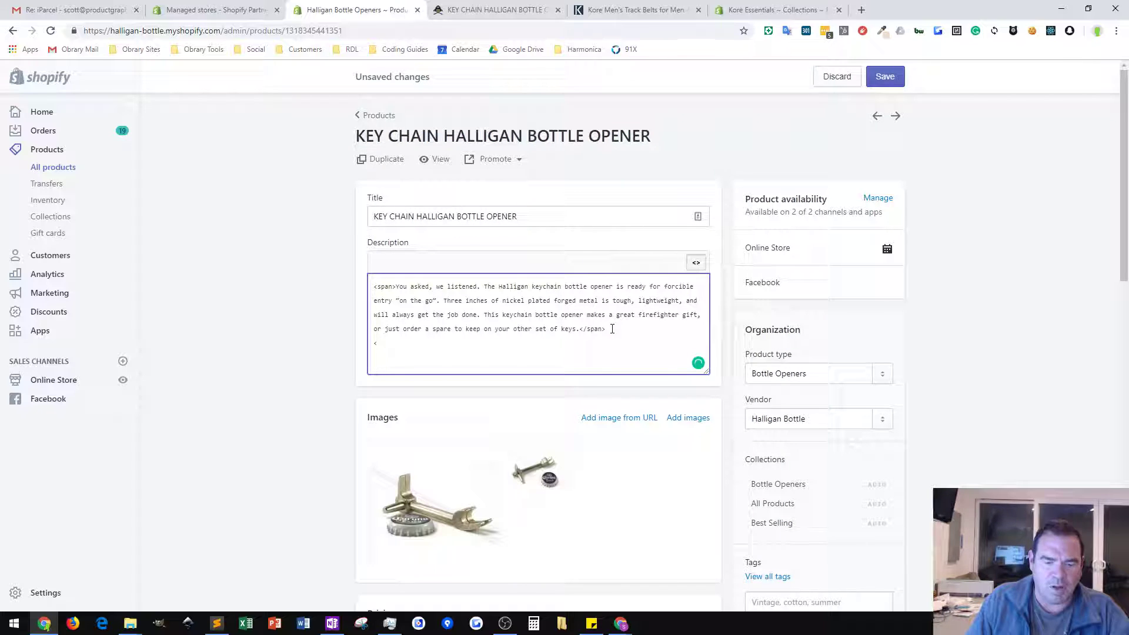
text(!)
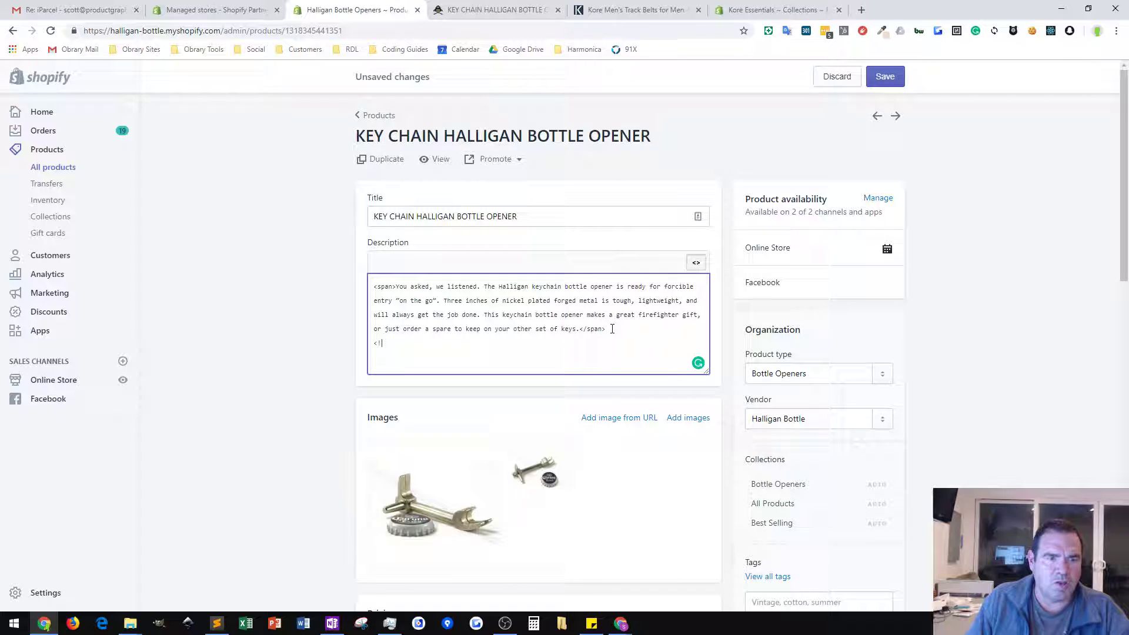
text(-- split)
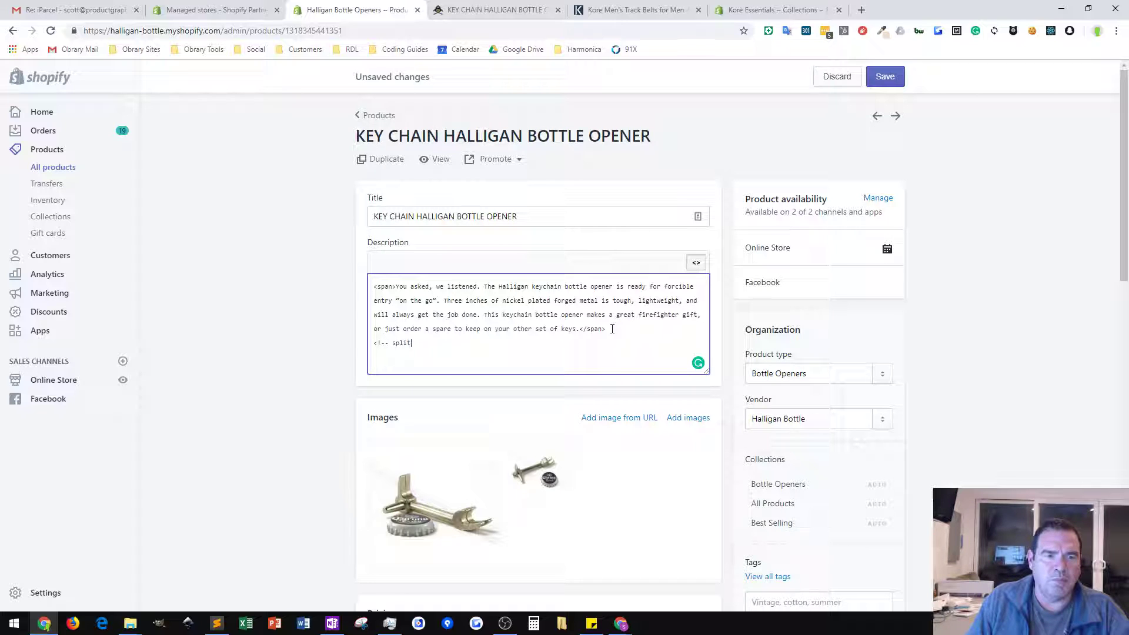
text( --)
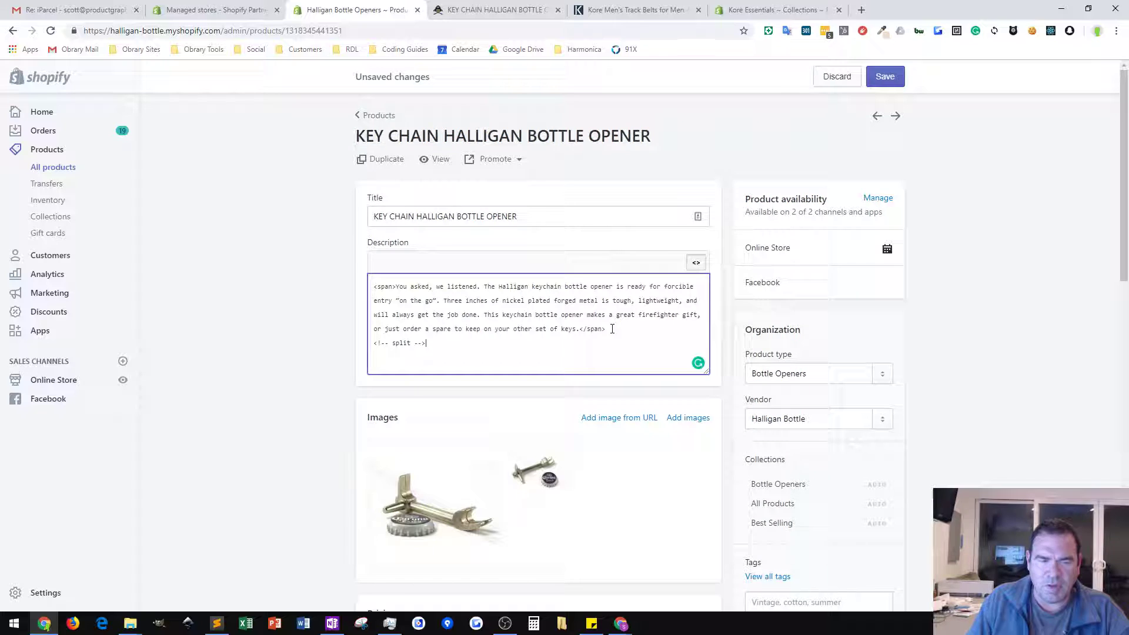
text(>)
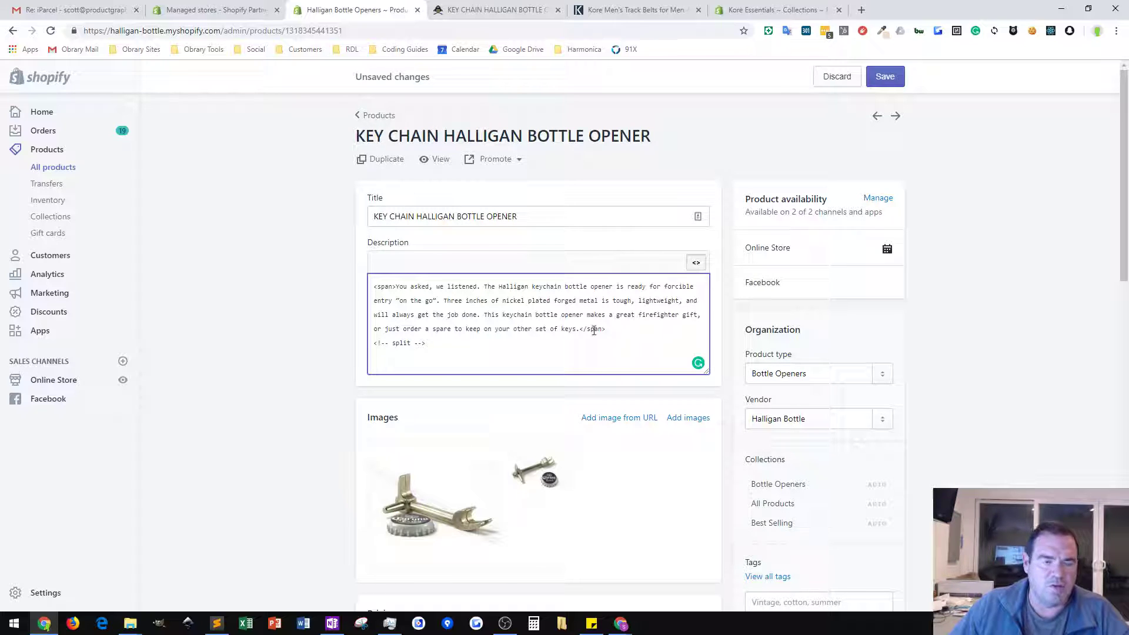
drag(427, 343, 369, 344)
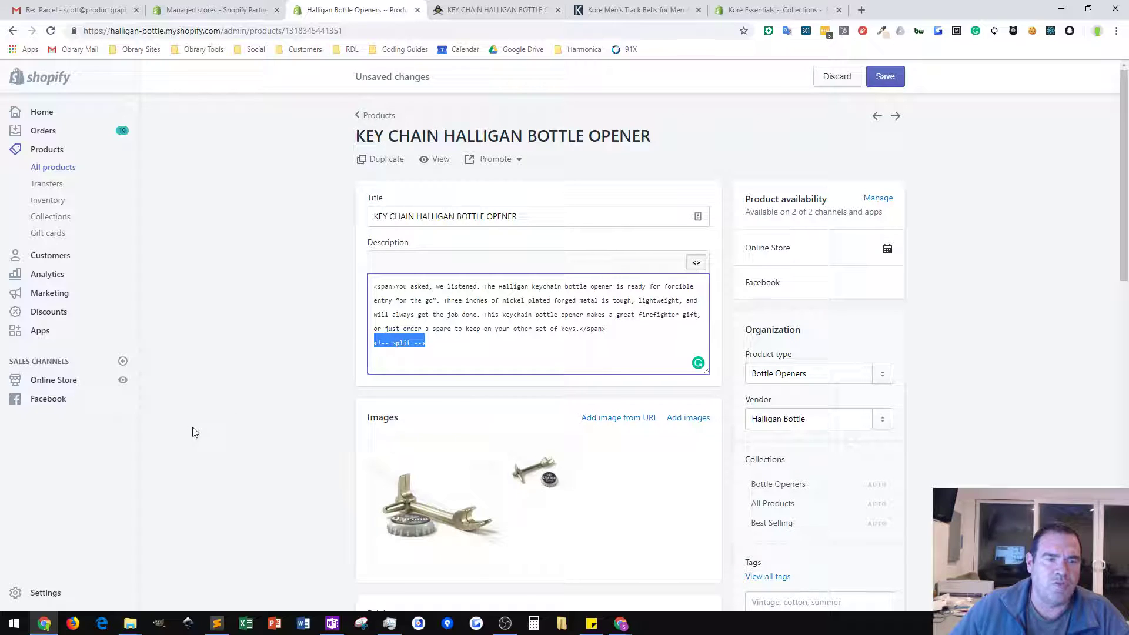
click(429, 342)
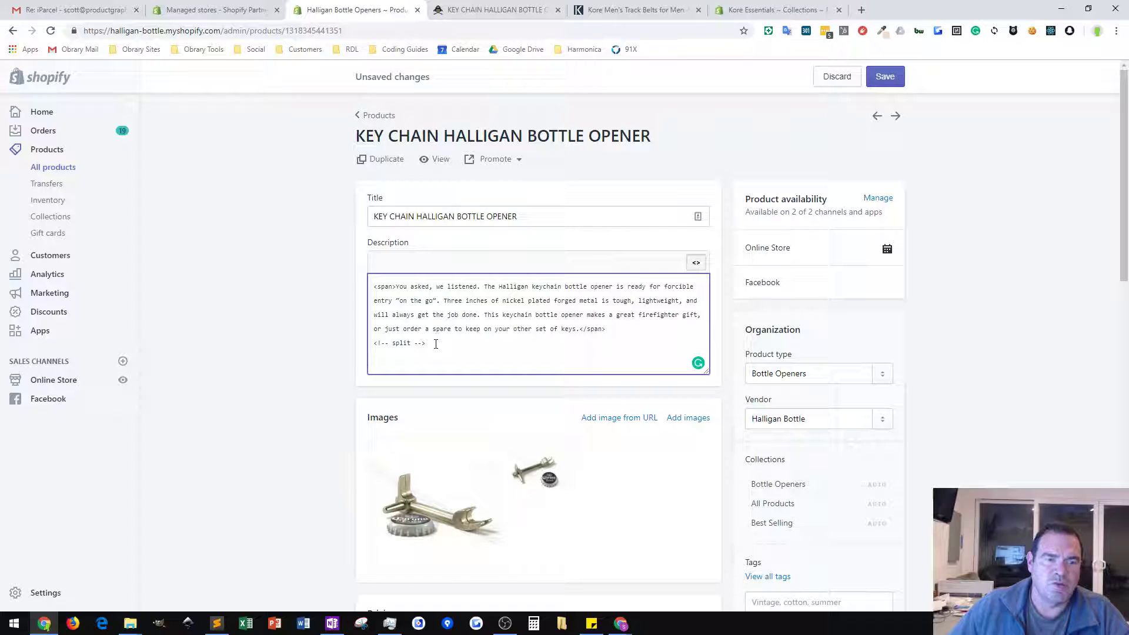
drag(435, 344, 369, 349)
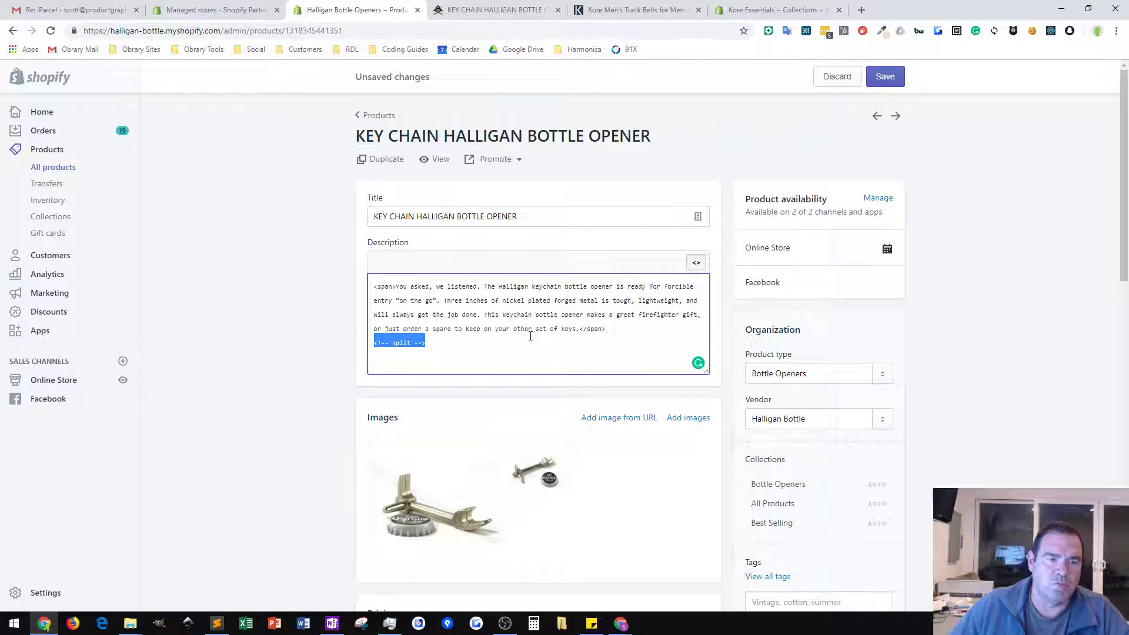
click(429, 343)
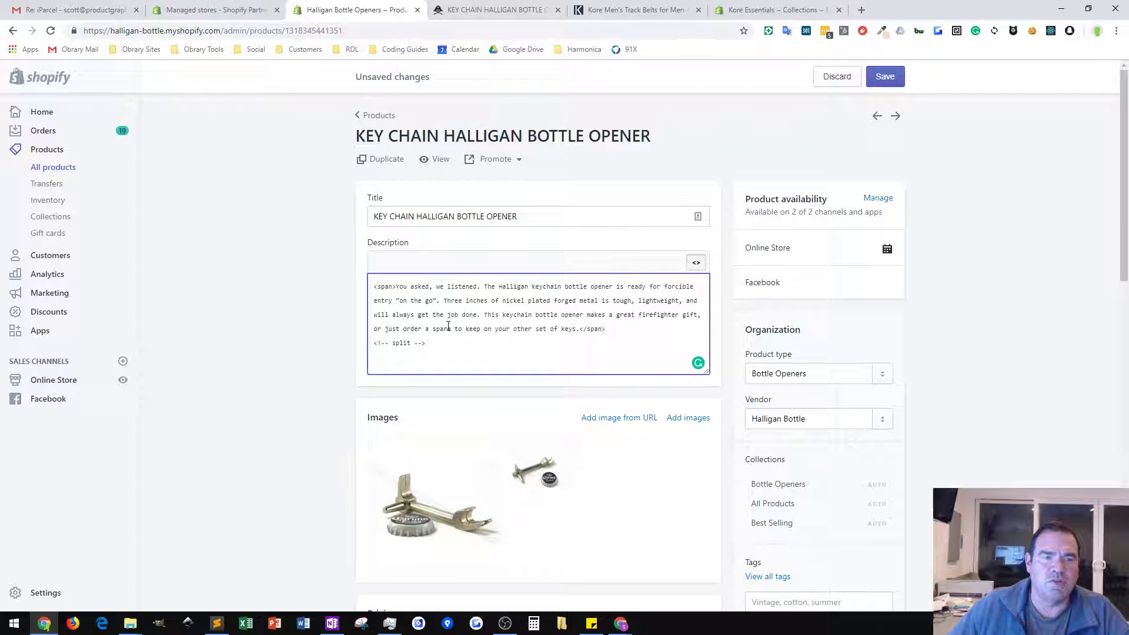
drag(574, 338, 321, 292)
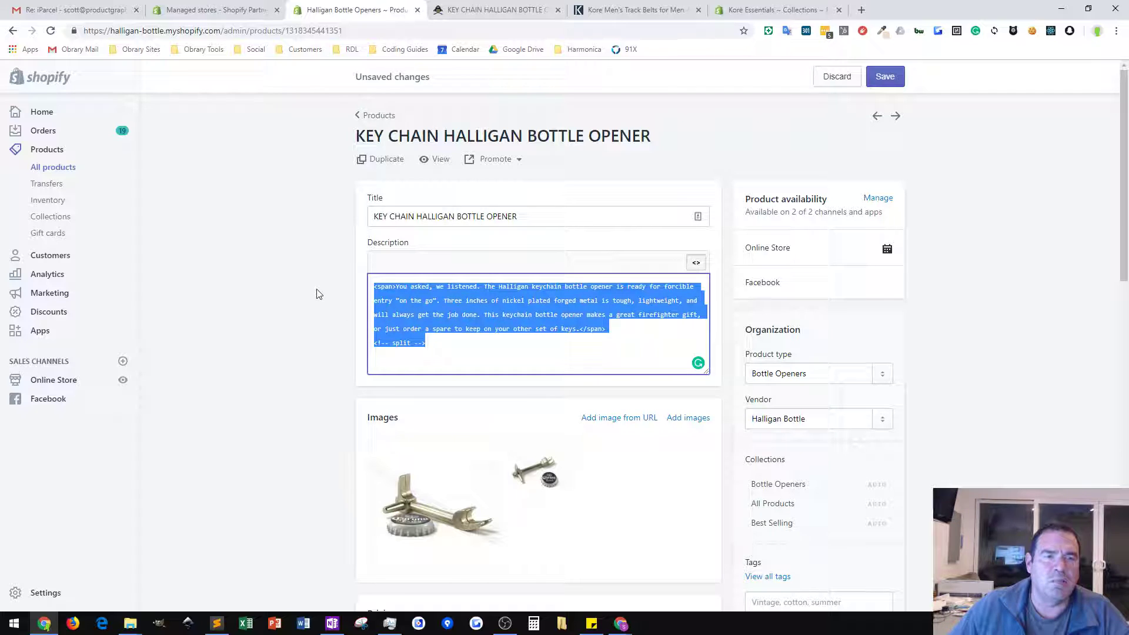
click(439, 310)
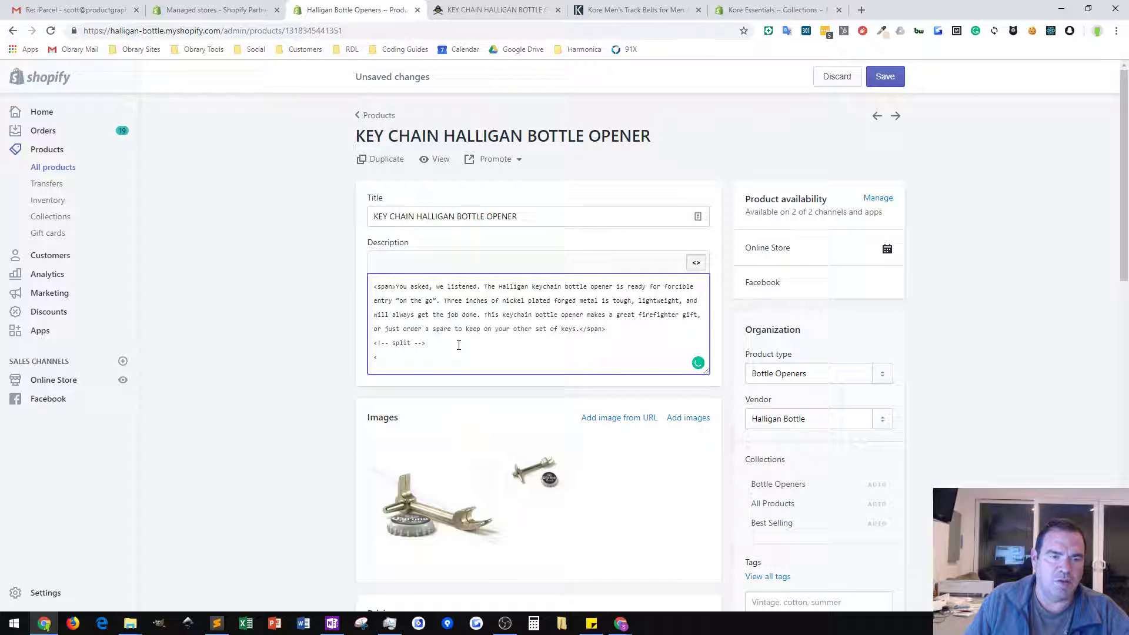
Add a 'More text goes here!' paragraph after the split comment and save the product.
key(BackSpace)
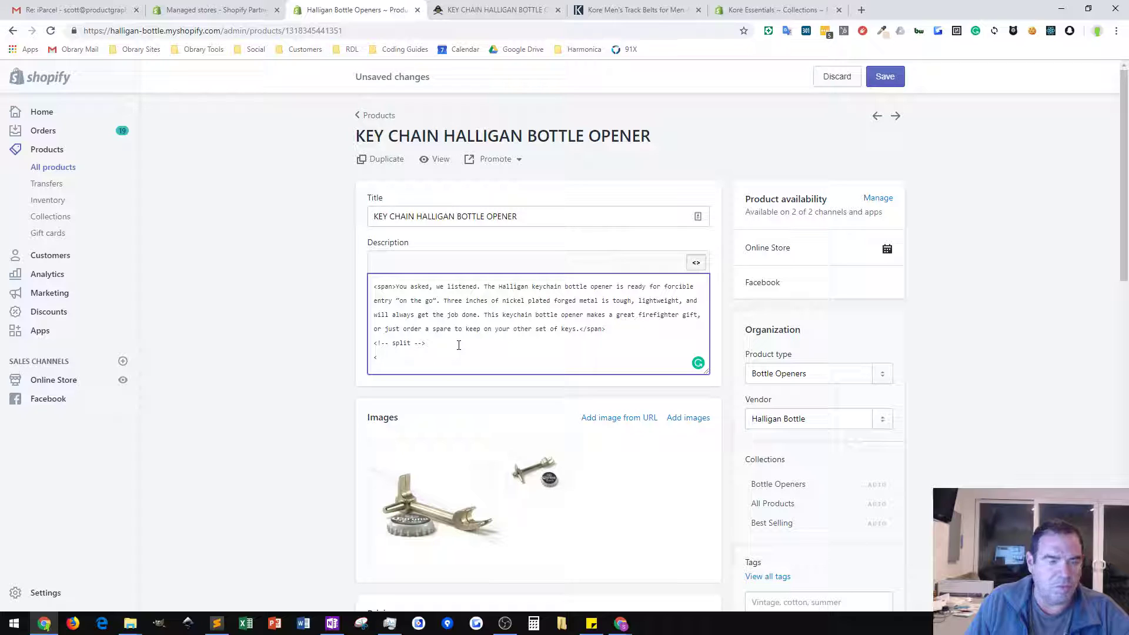
key(BackSpace)
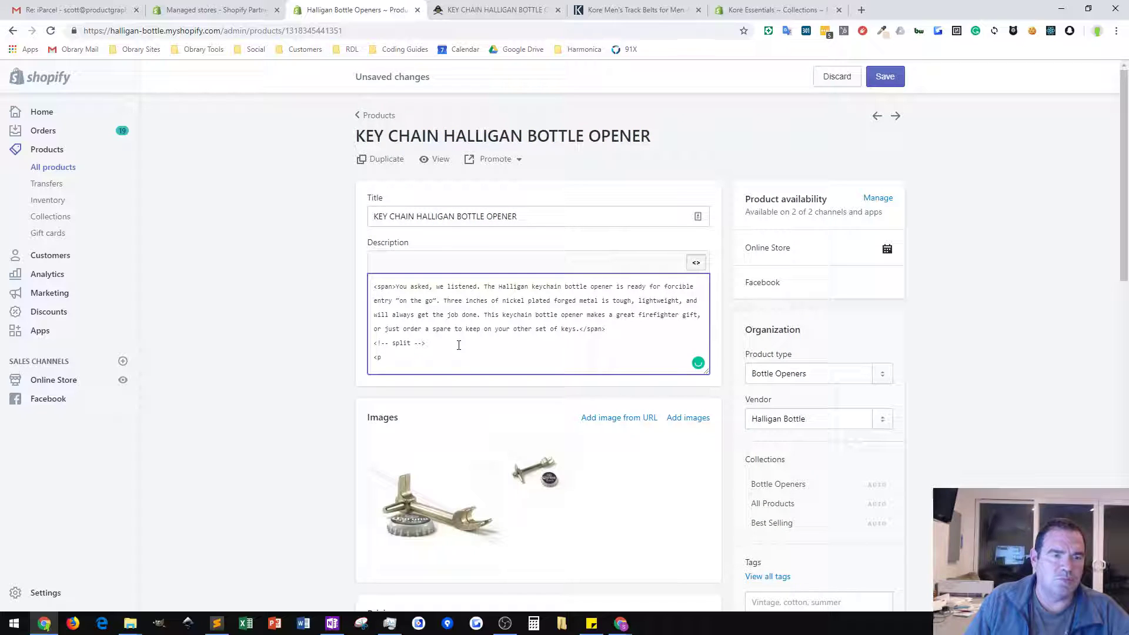
text(>More)
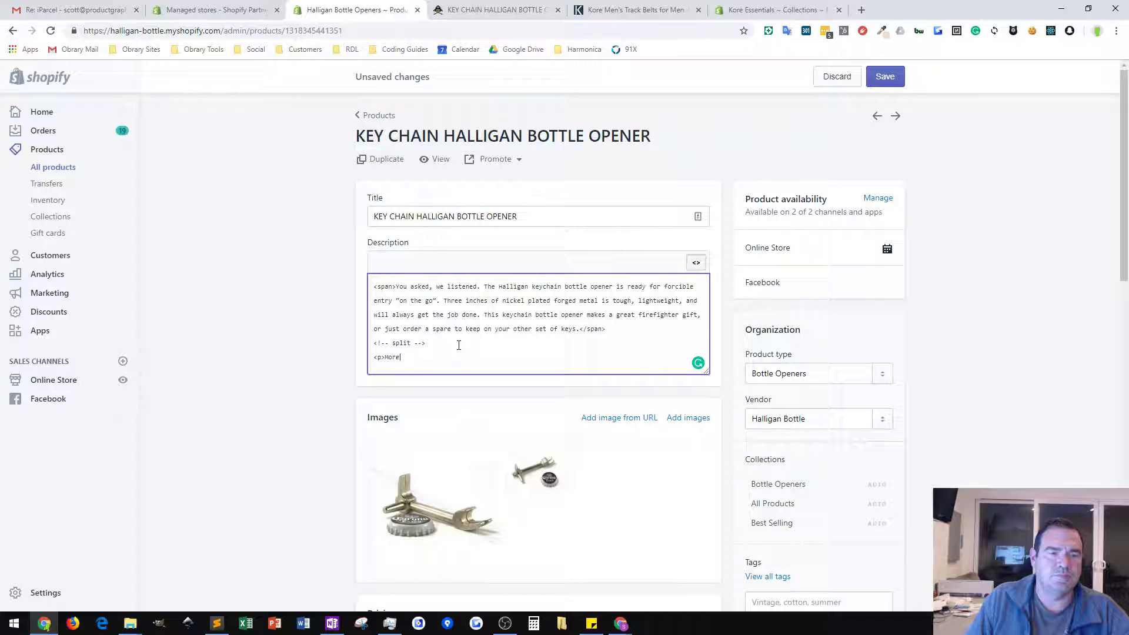
text( text g)
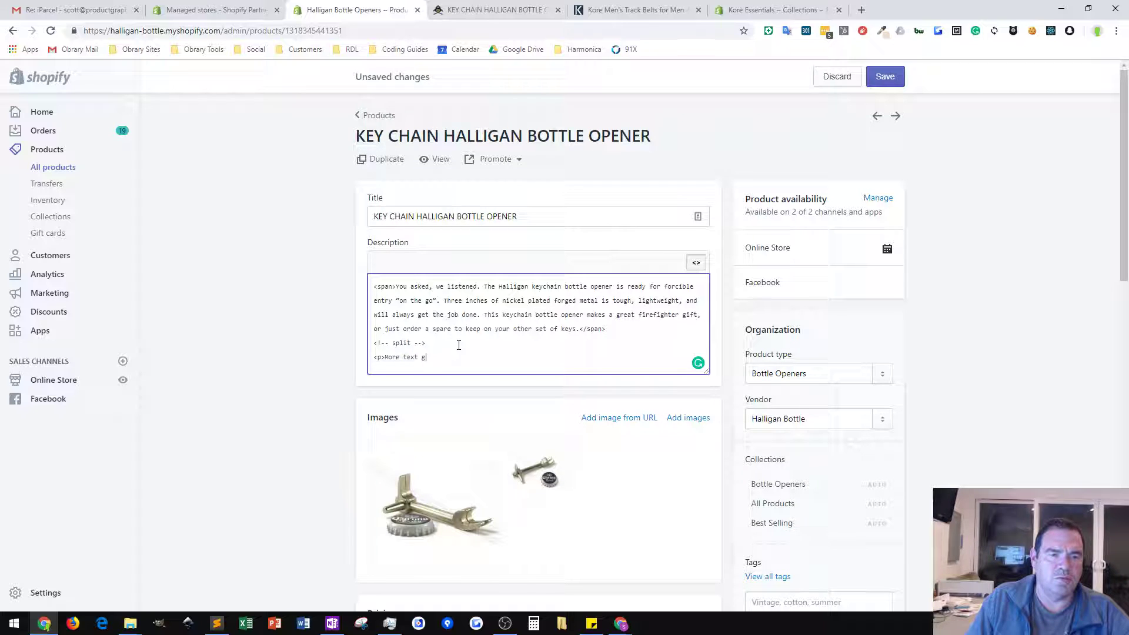
text(oes here)
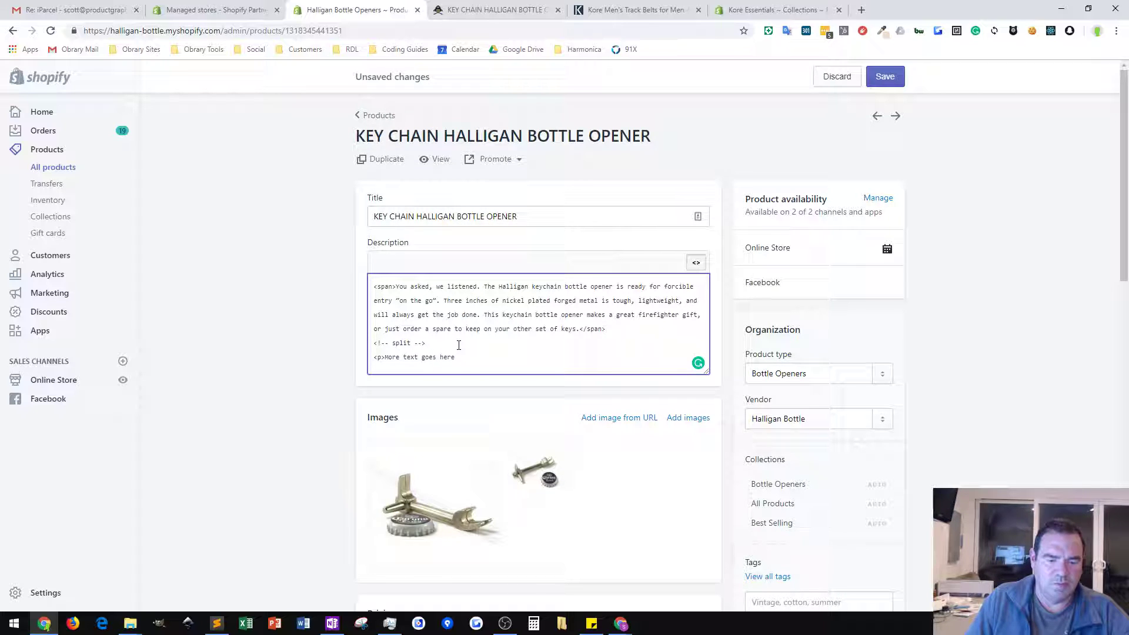
text(!</p>)
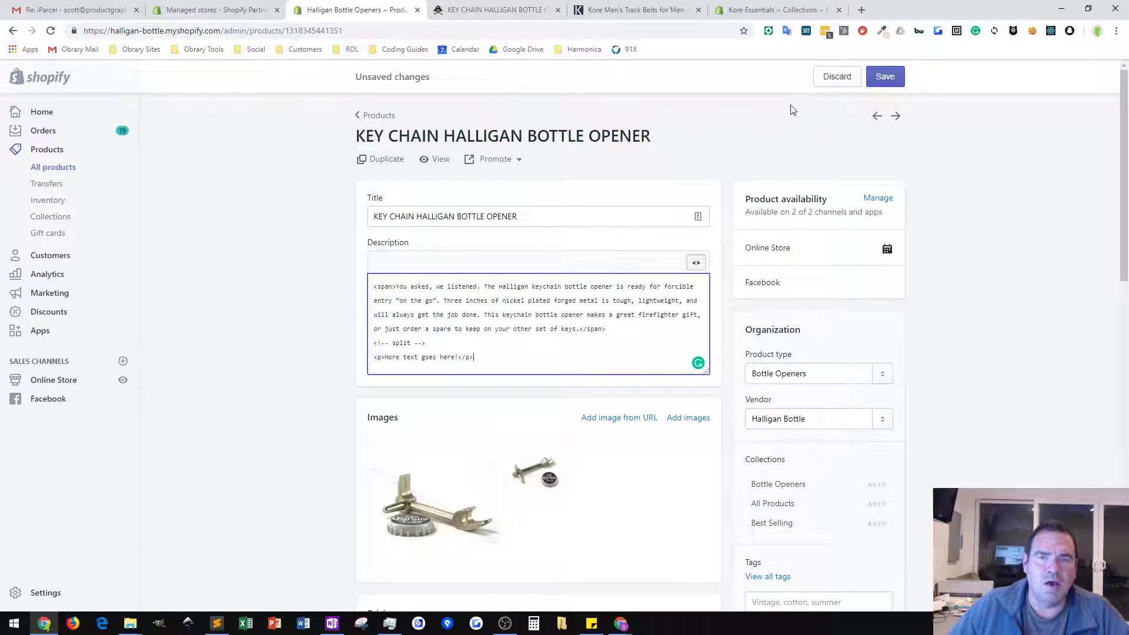
click(883, 79)
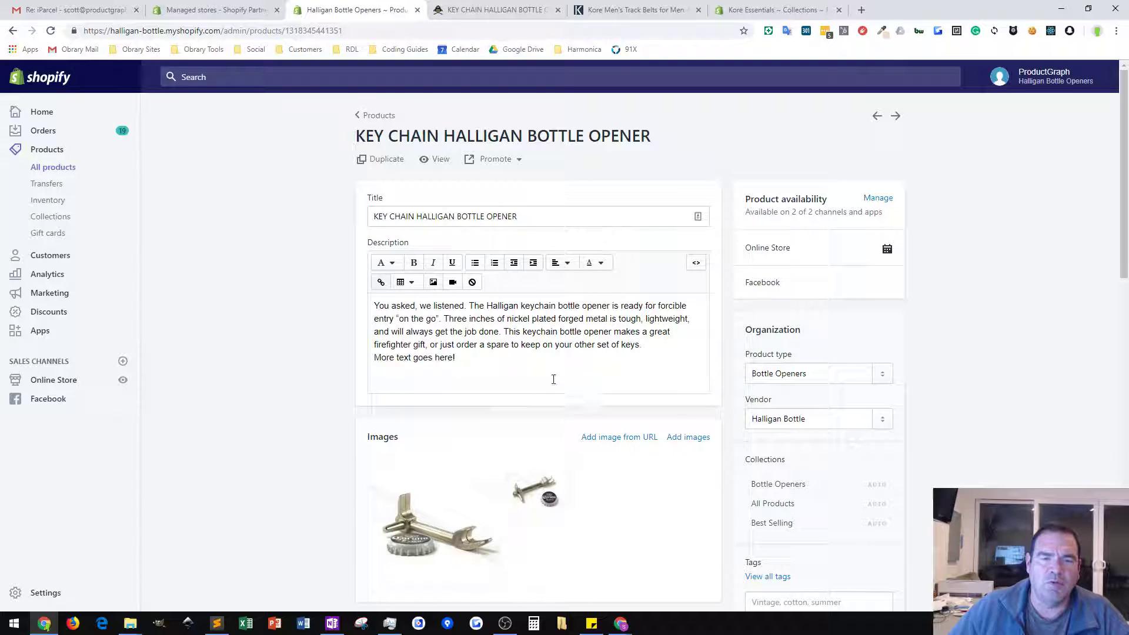
Recheck the split comment in the HTML source, then go to the live product page.
click(696, 265)
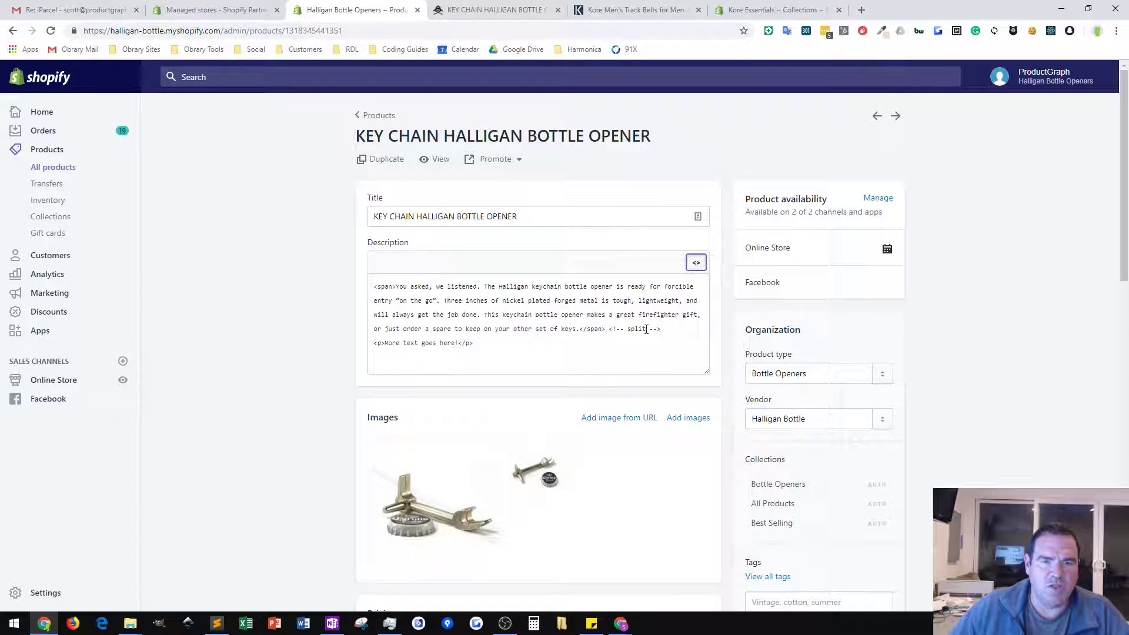
drag(660, 328, 607, 327)
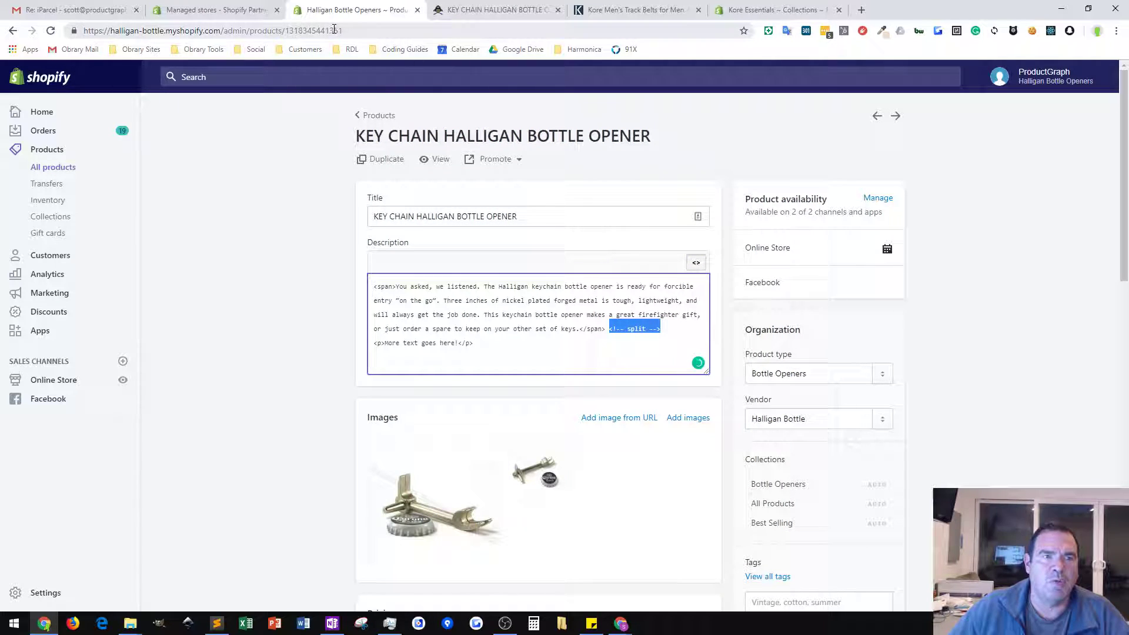
click(494, 10)
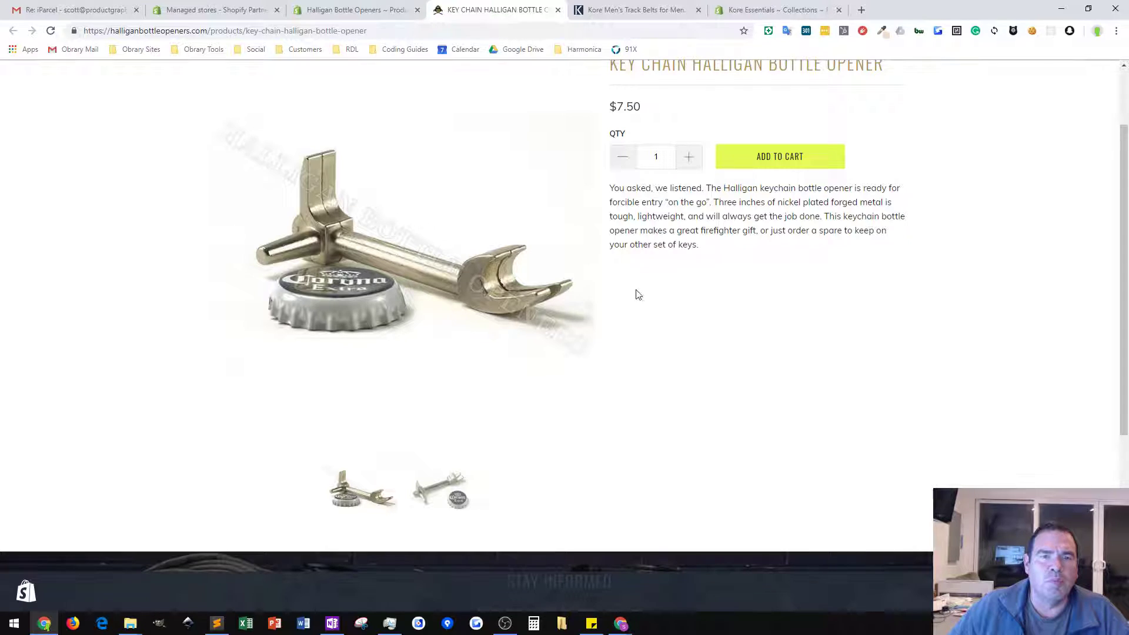
Reload the product page and confirm 'More text goes here!' appears below the thumbnails.
scroll(713, 309, up, 2)
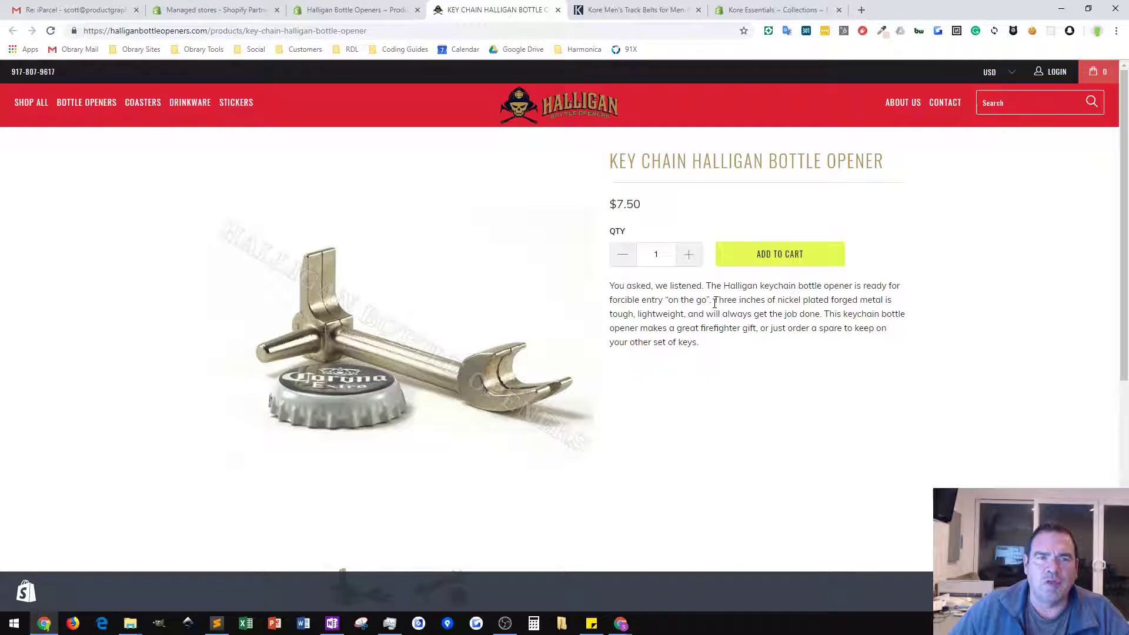
scroll(714, 303, down, 2)
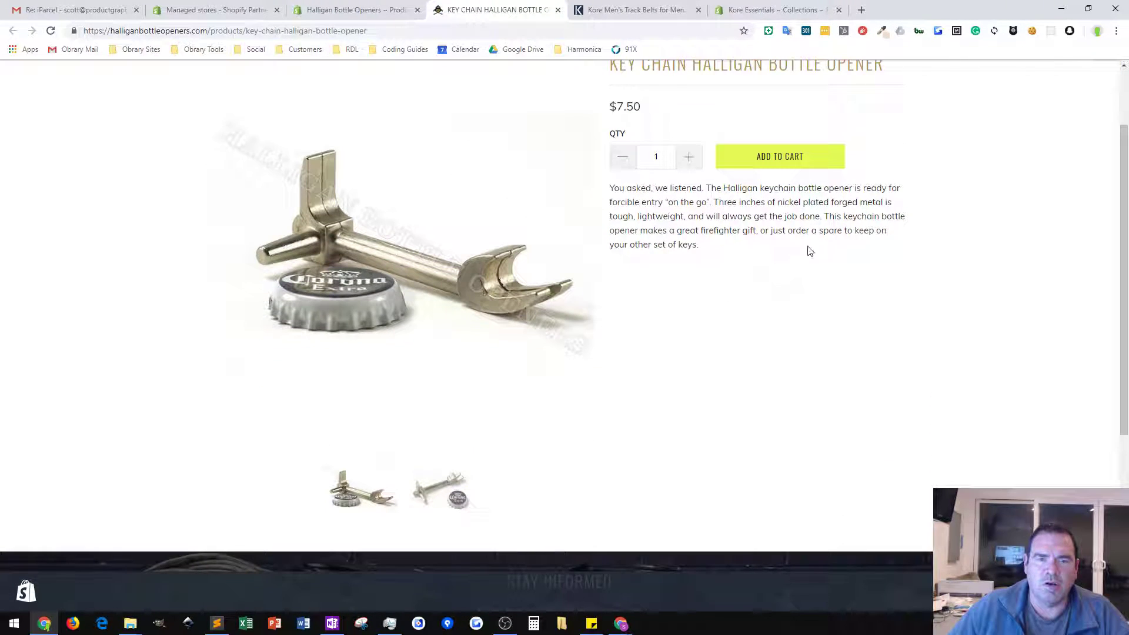
scroll(788, 270, up, 2)
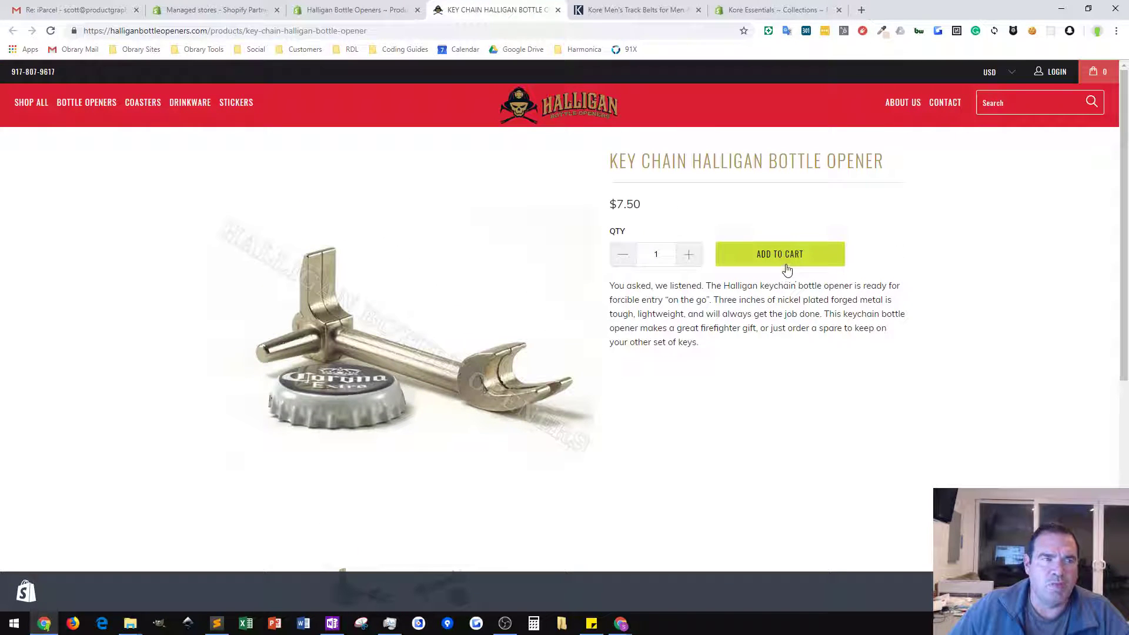
click(51, 31)
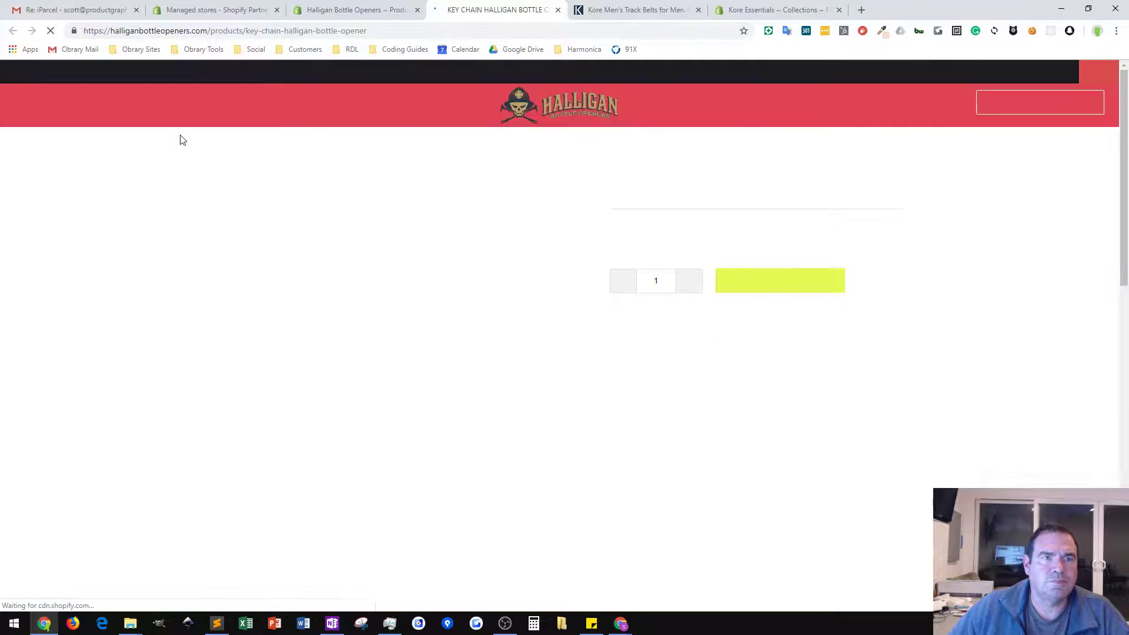
scroll(644, 325, down, 4)
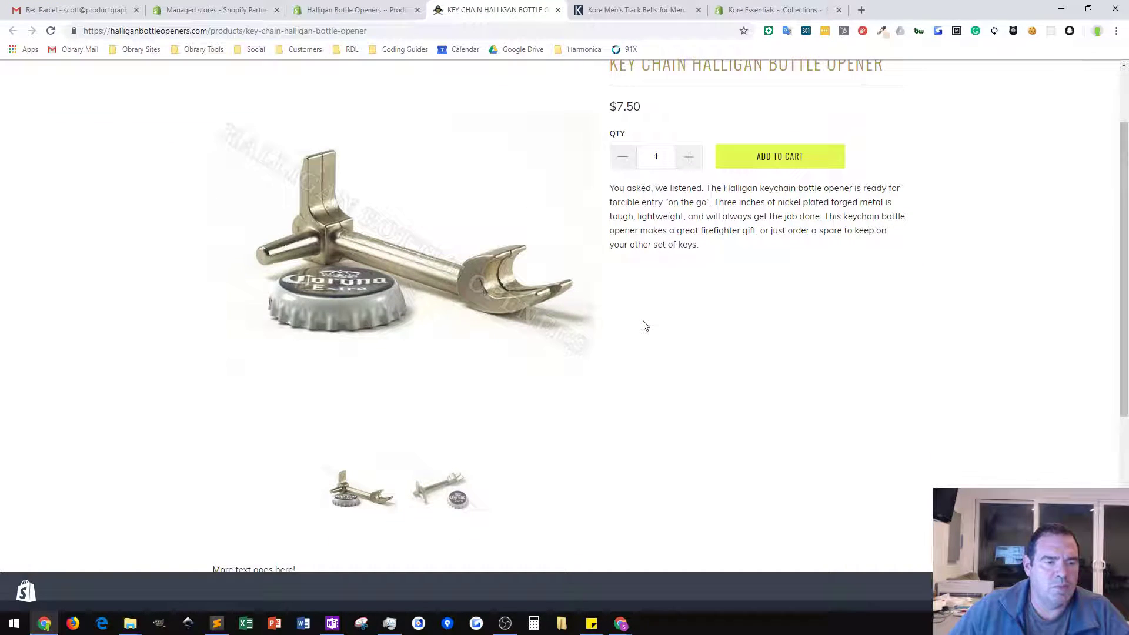
drag(297, 472, 213, 475)
scroll(453, 448, up, 4)
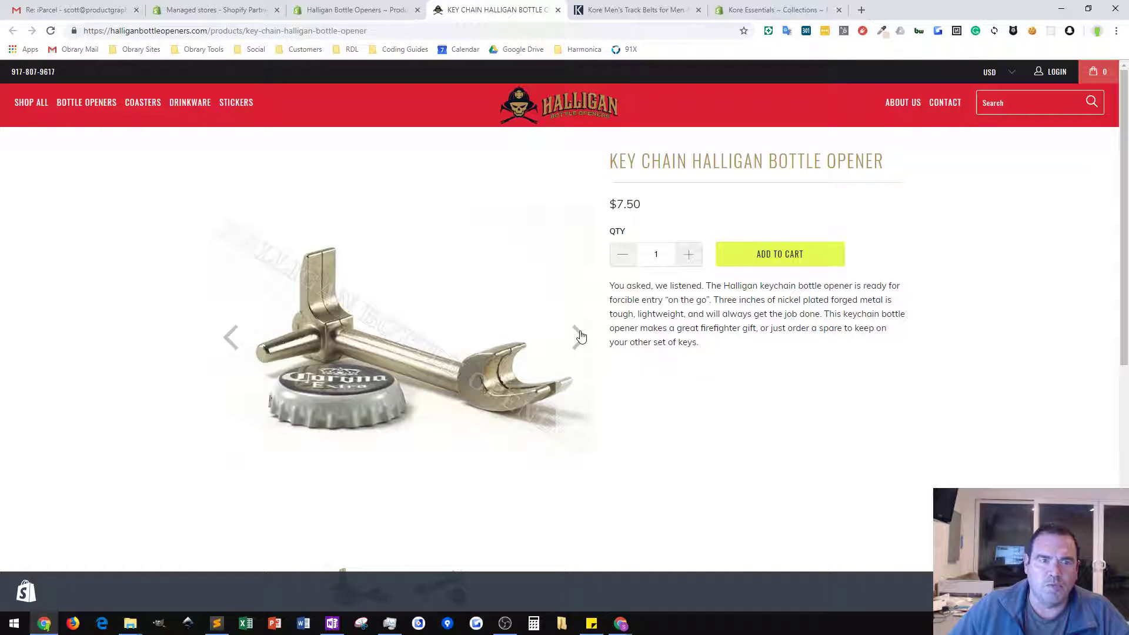
scroll(569, 383, down, 4)
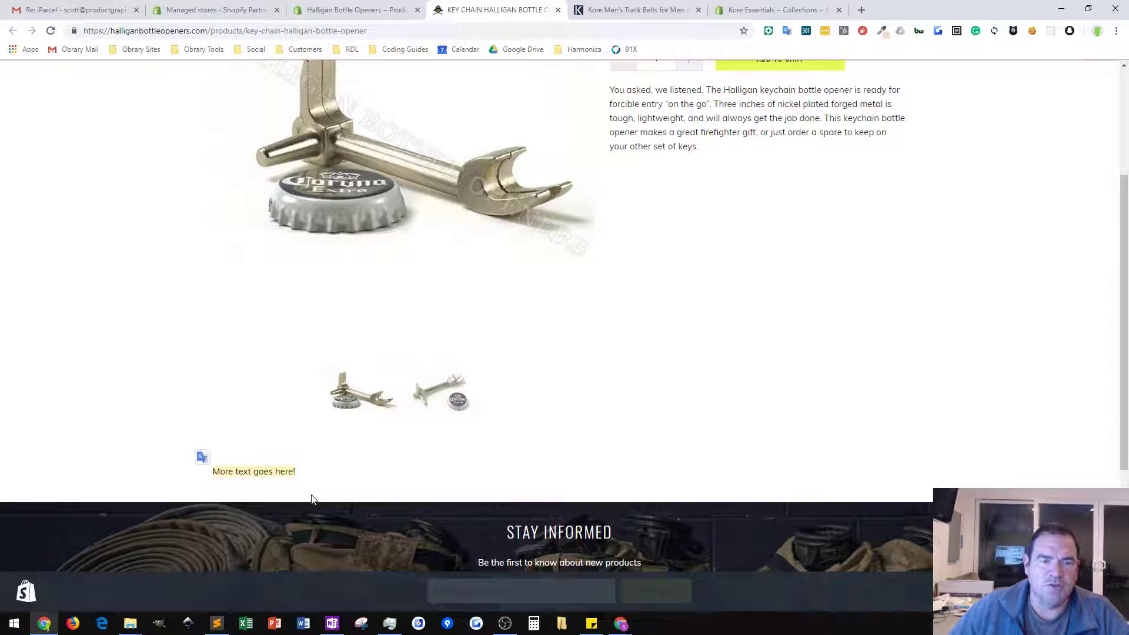
triple_click(310, 476)
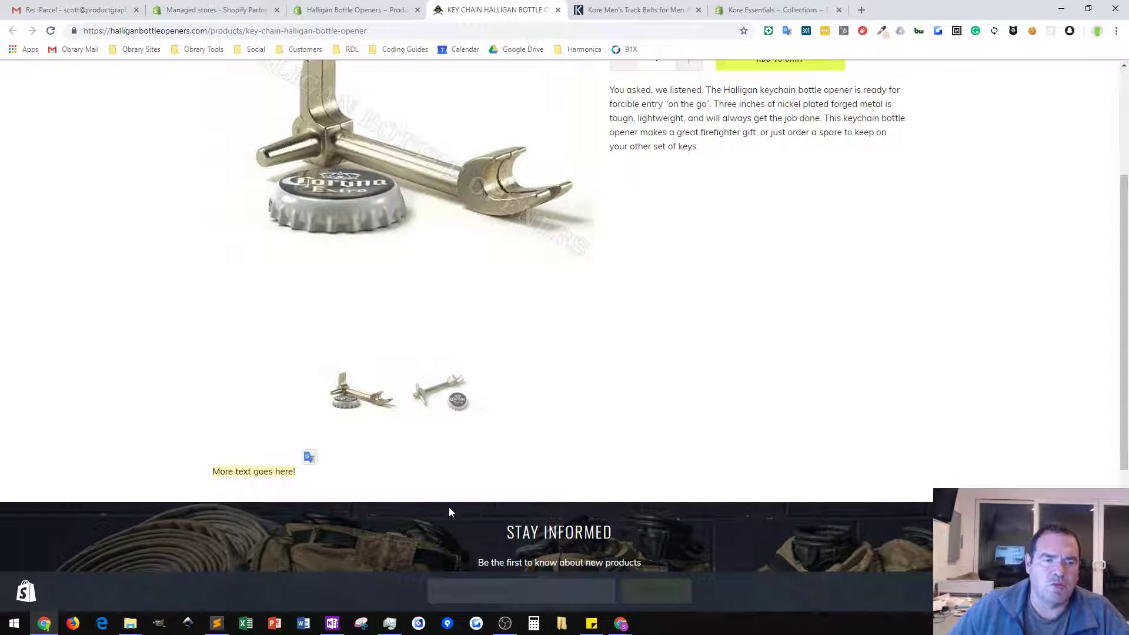
scroll(398, 468, up, 2)
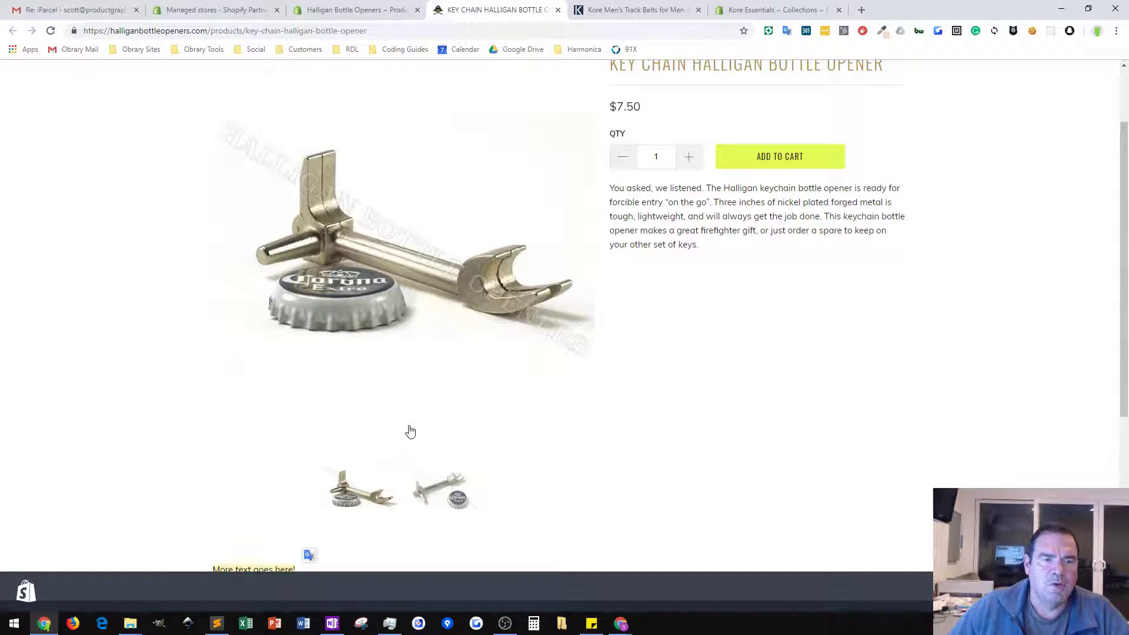
Clear the source selection in admin and move to the Kore Fashion Belts collection page.
click(363, 11)
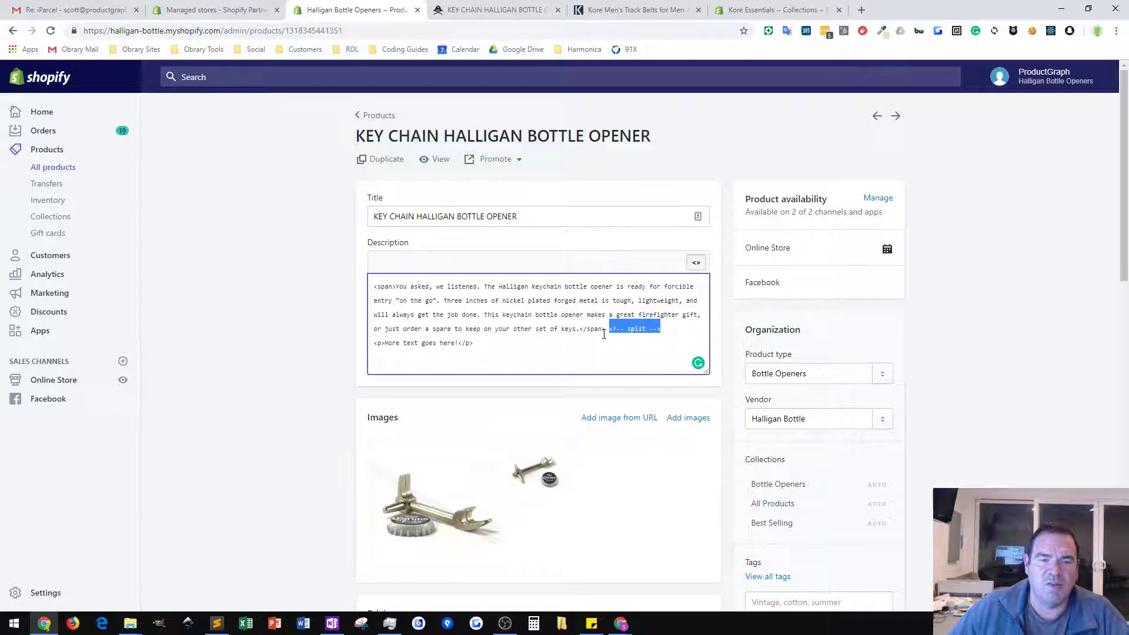
click(667, 327)
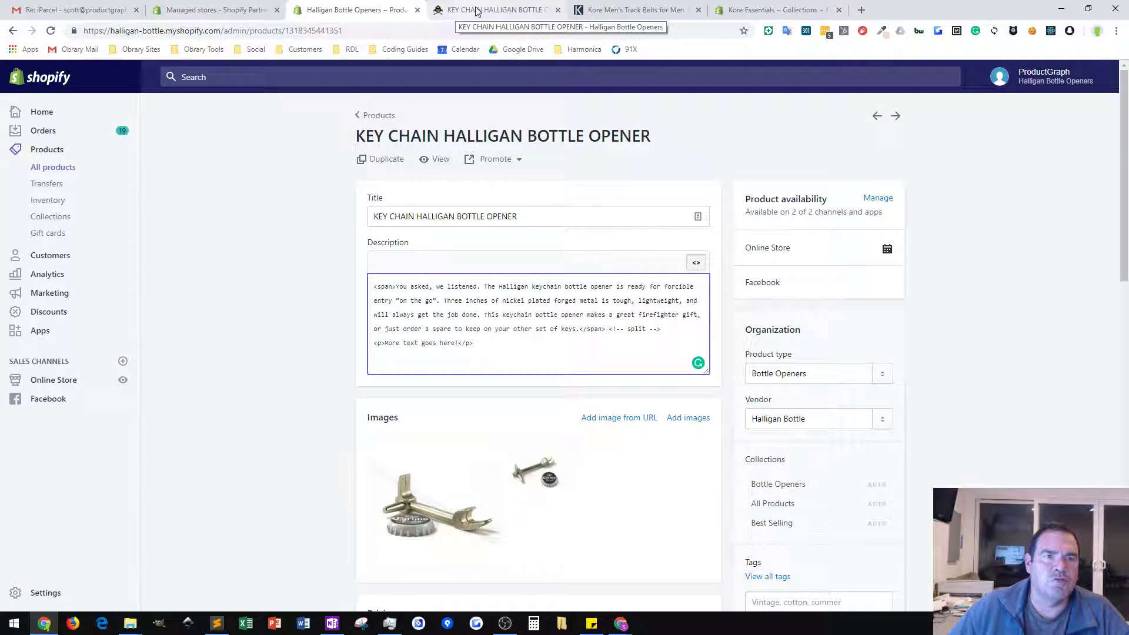
click(631, 14)
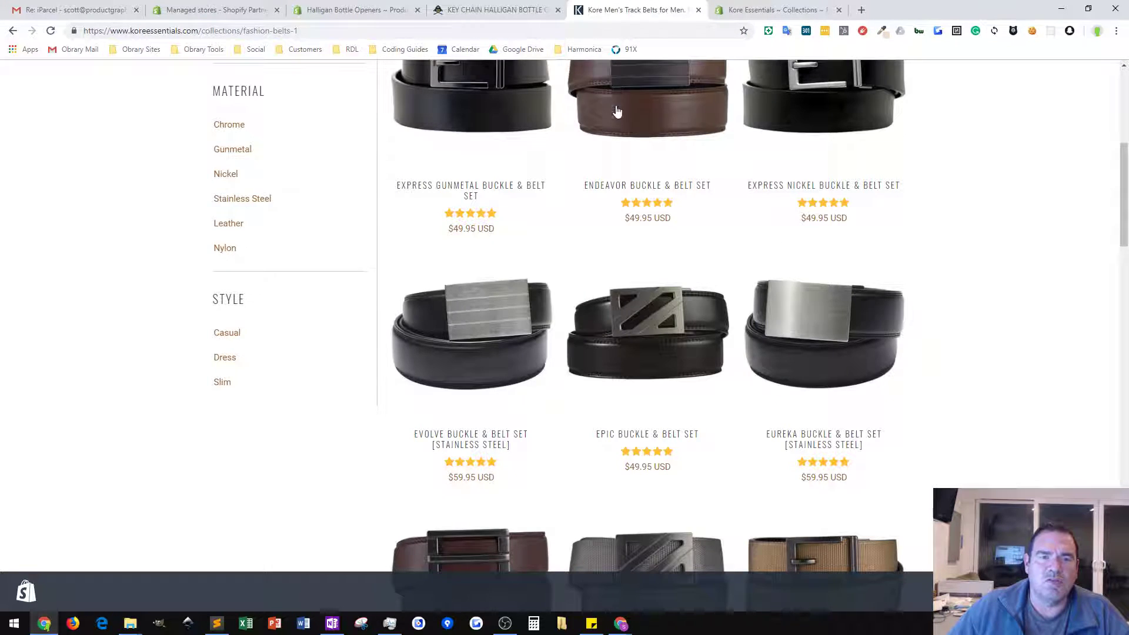
Inspect the Kore collection's intro paragraph ending in 'separately', then go to its collection editor.
scroll(660, 251, up, 7)
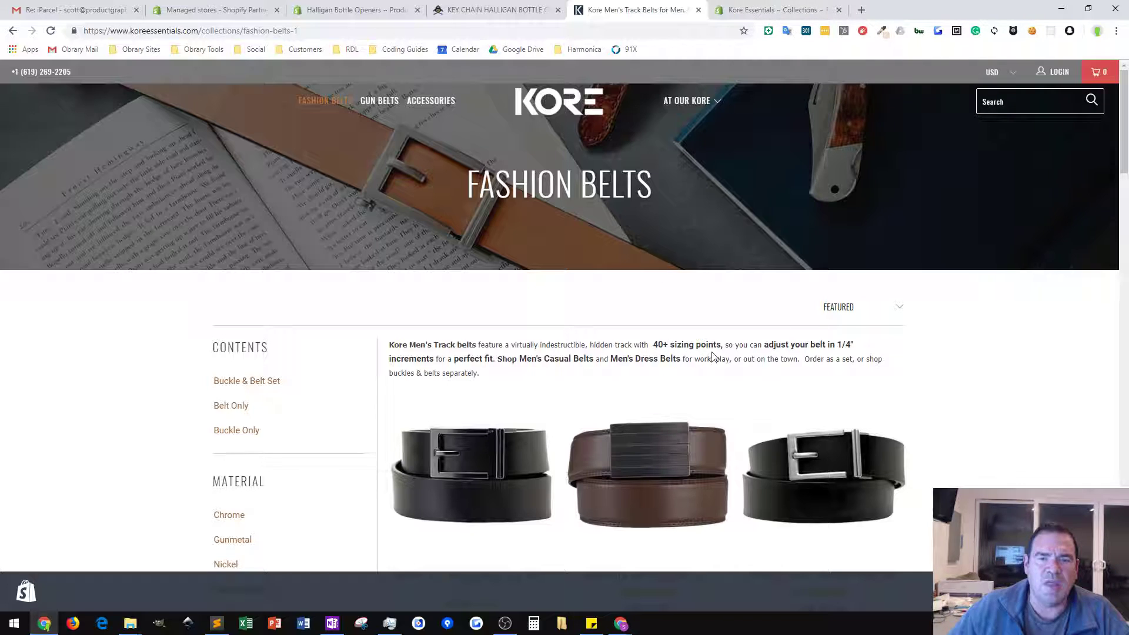
drag(501, 373, 393, 345)
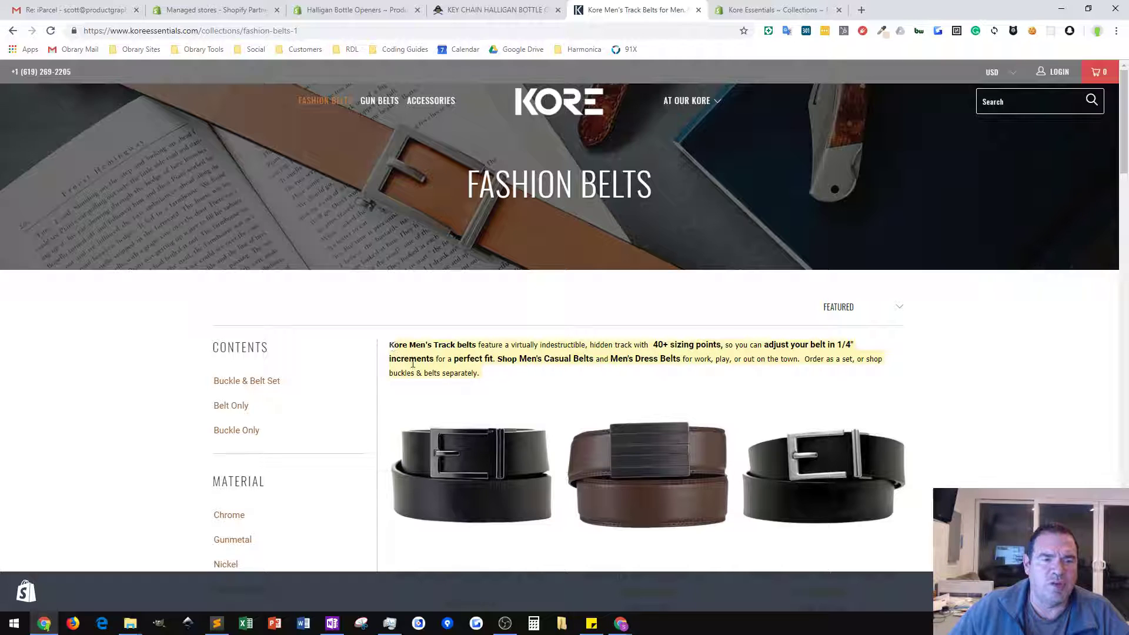
double_click(454, 373)
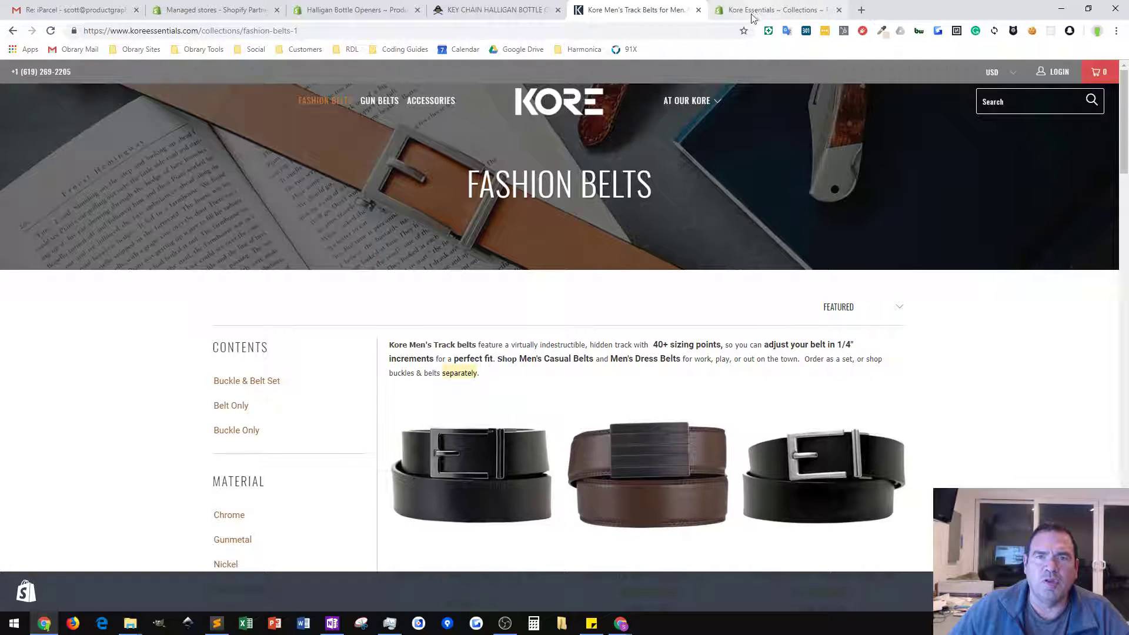
click(753, 12)
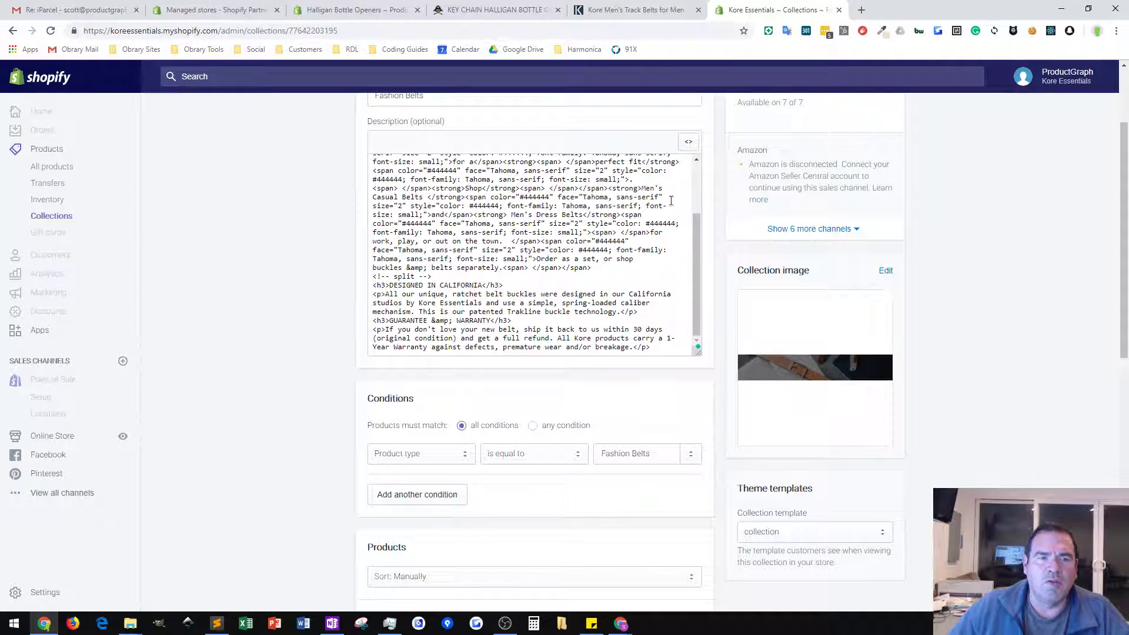
Return the description to formatted text and check the sections below the storefront product grid.
click(688, 141)
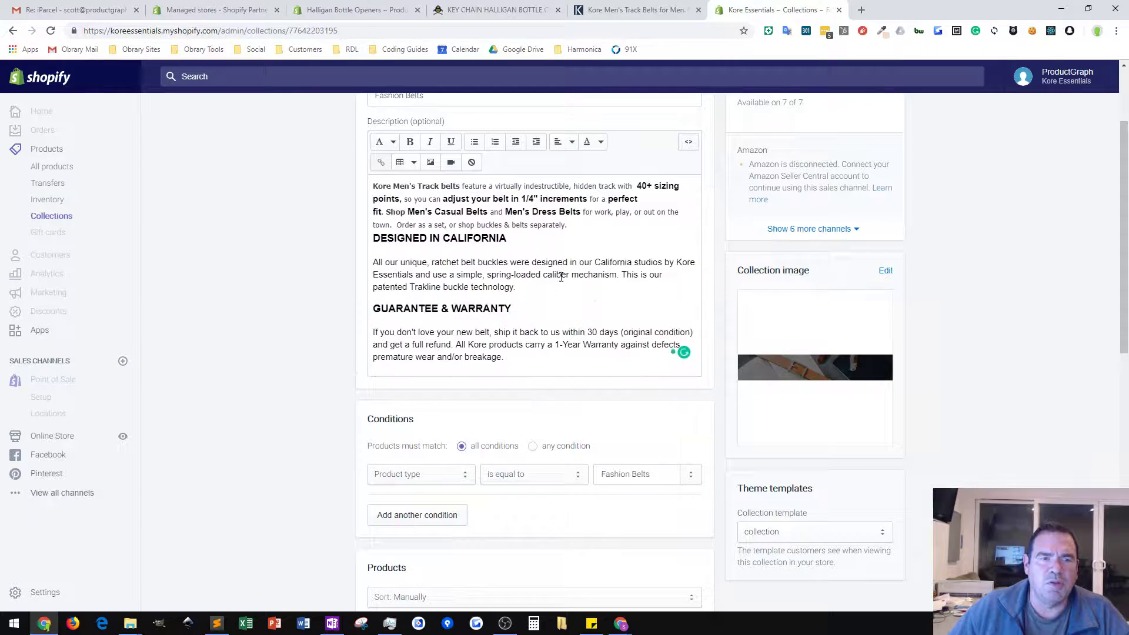
double_click(545, 227)
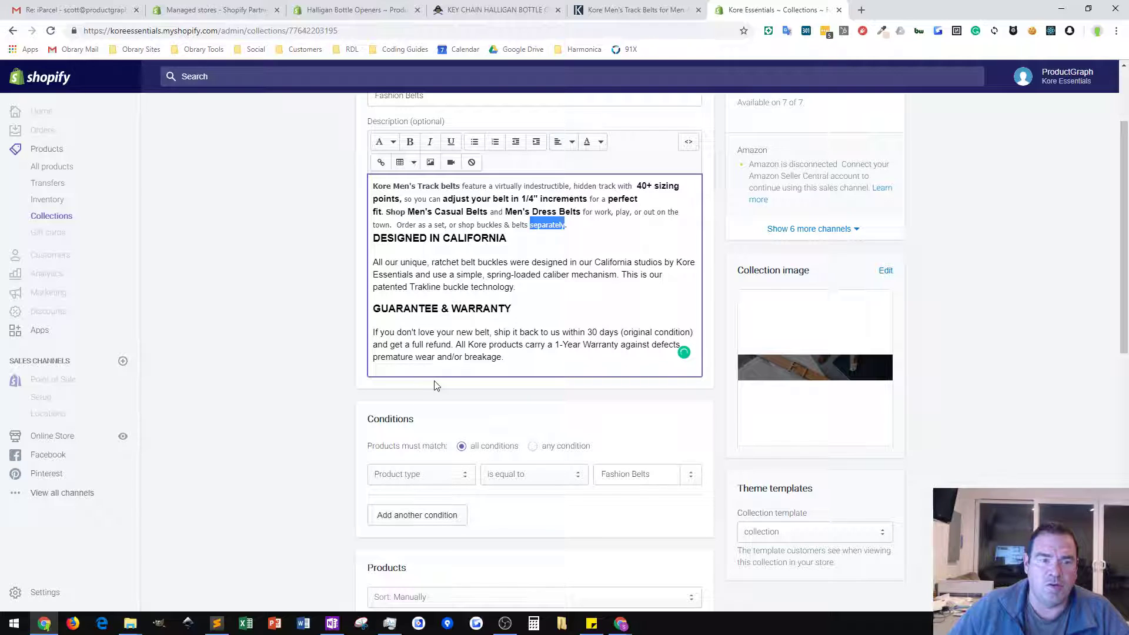
click(632, 10)
scroll(611, 357, down, 8)
scroll(611, 357, down, 15)
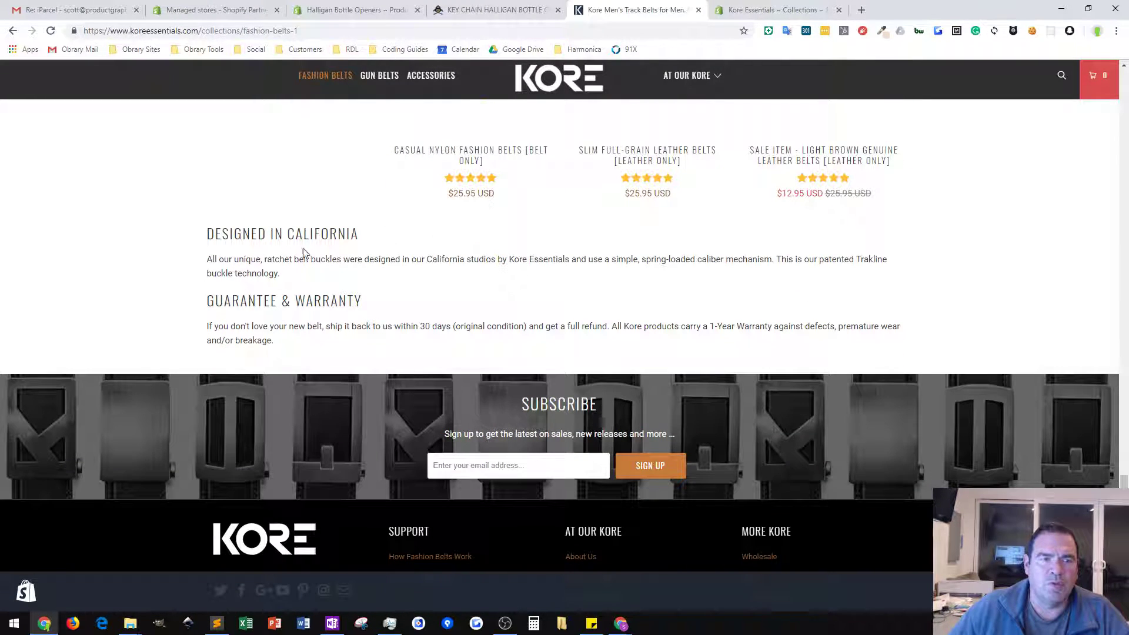
scroll(327, 282, up, 2)
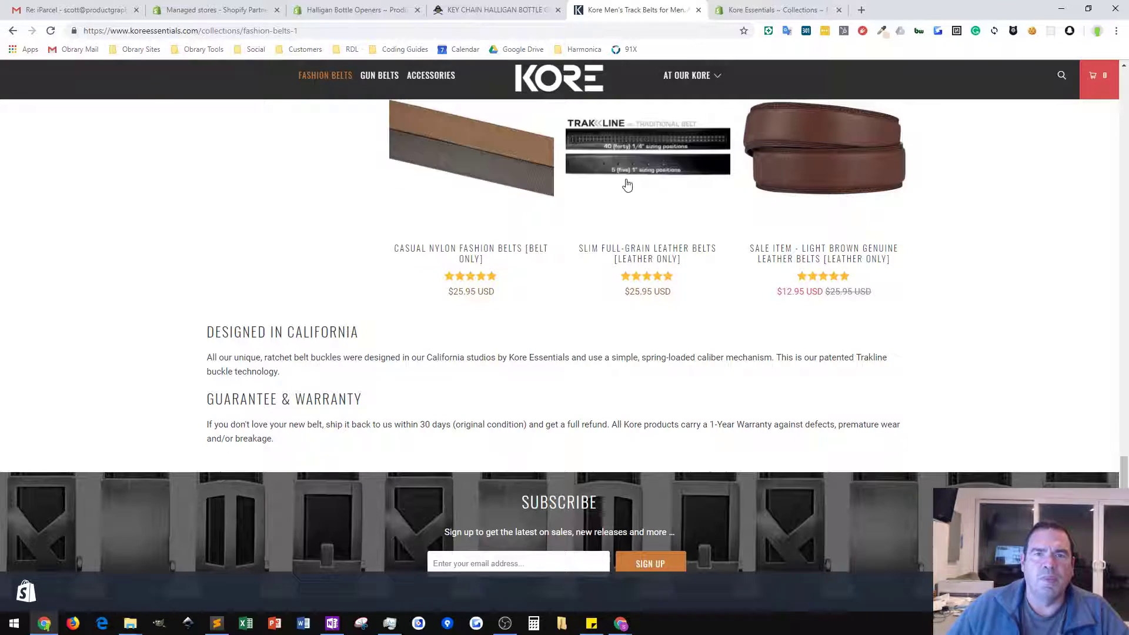
Insert a blank line above the DESIGNED IN CALIFORNIA heading in the description HTML.
click(777, 11)
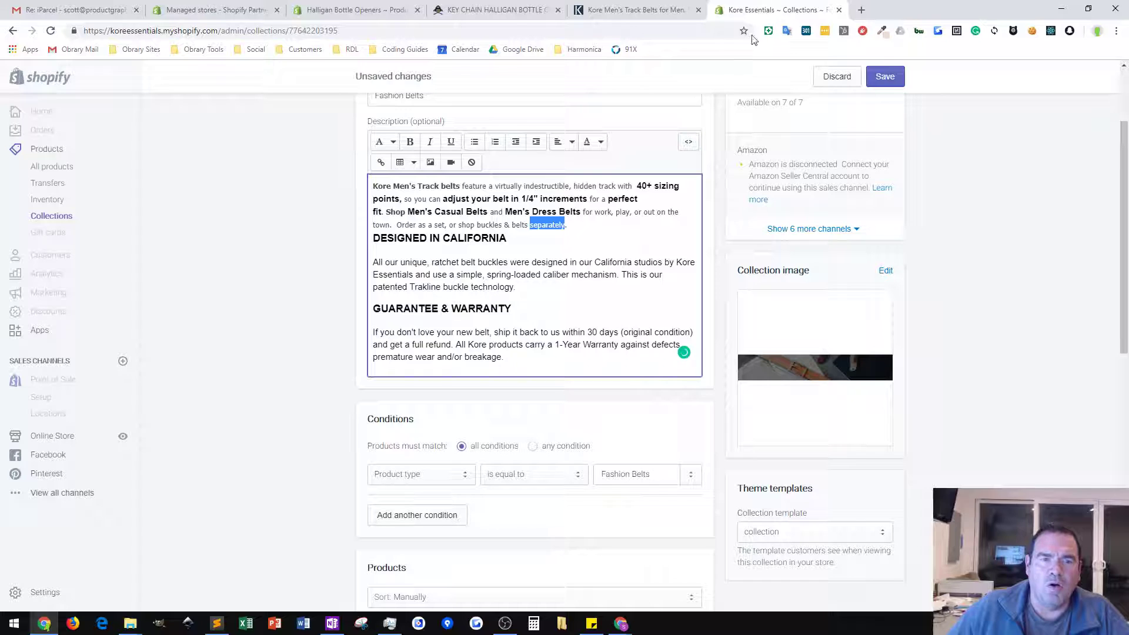
click(686, 144)
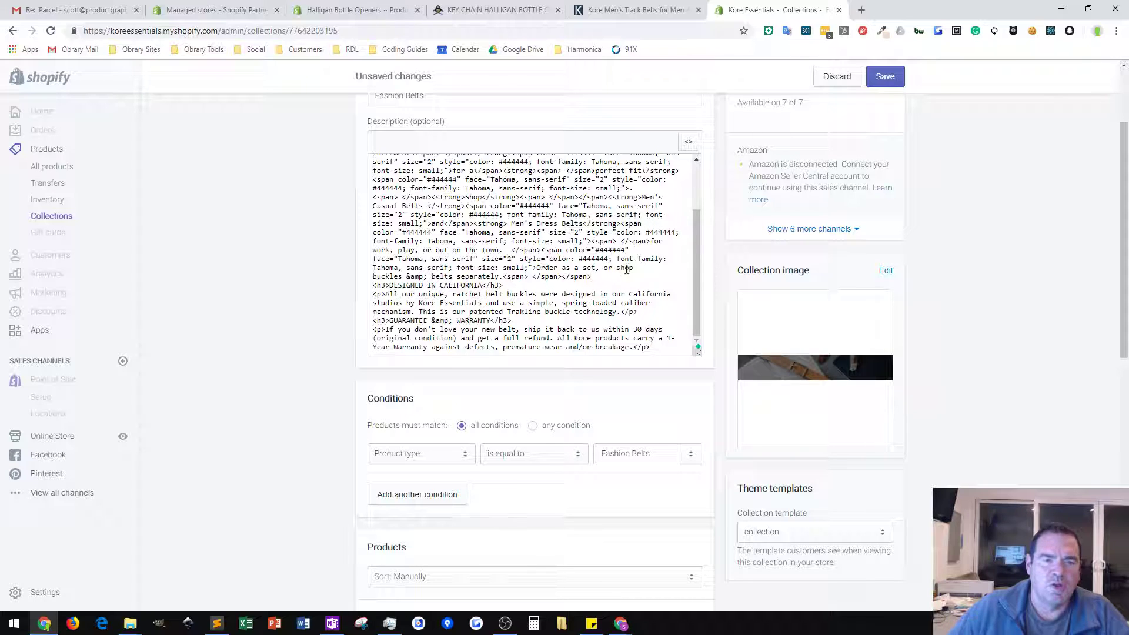
key(Return)
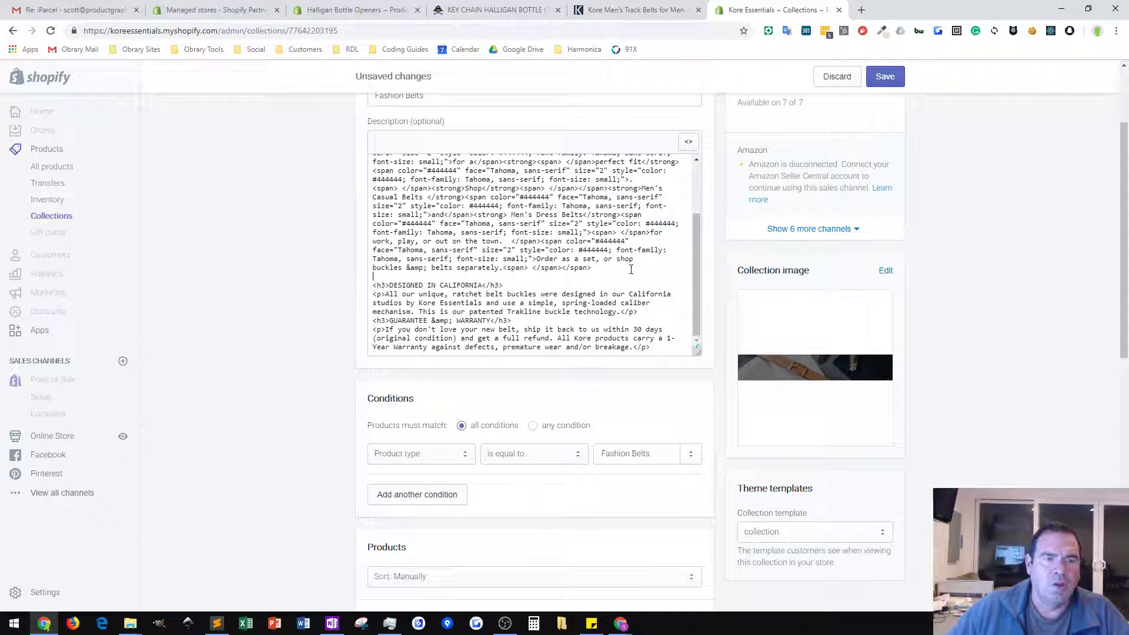
Reload and review the storefront Fashion Belts page, then return to the collection editor.
click(633, 10)
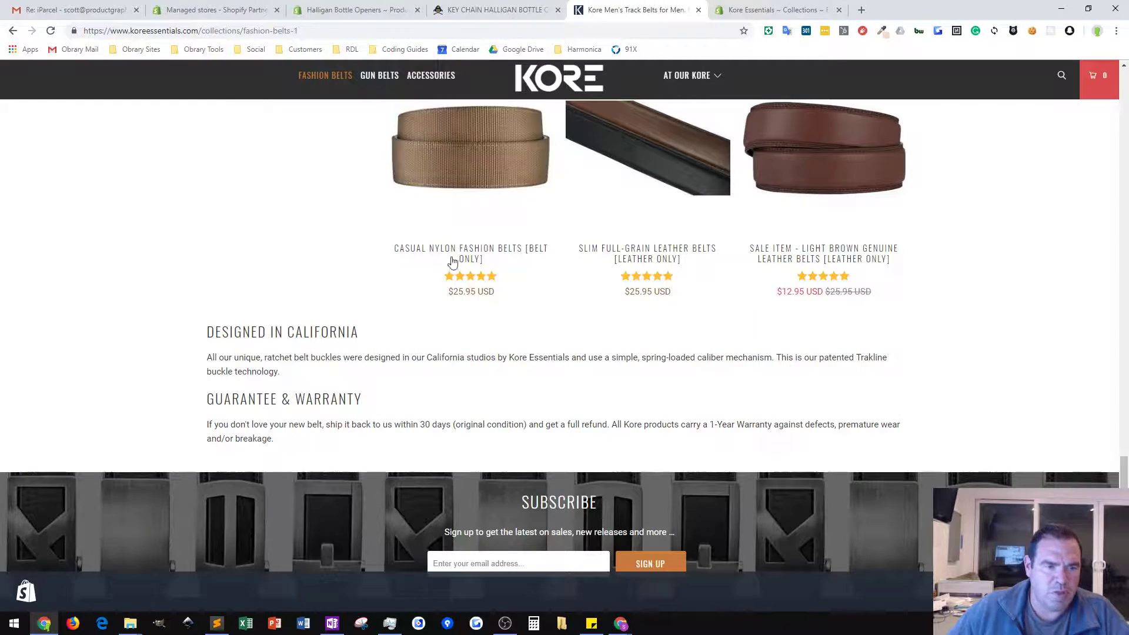
click(51, 30)
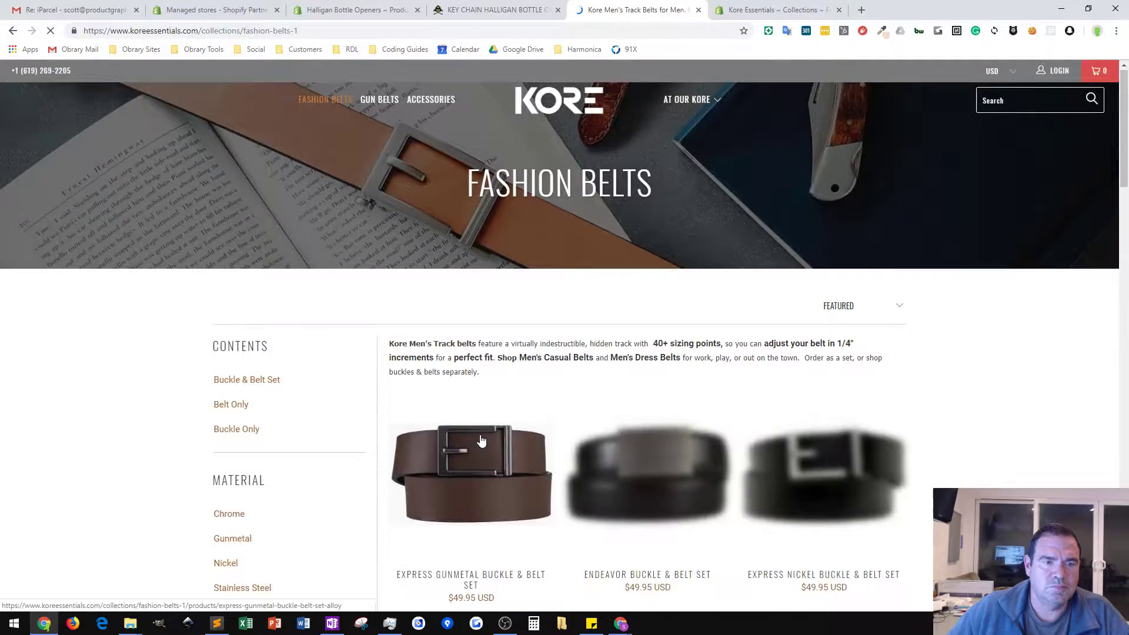
scroll(480, 432, down, 8)
scroll(480, 432, down, 20)
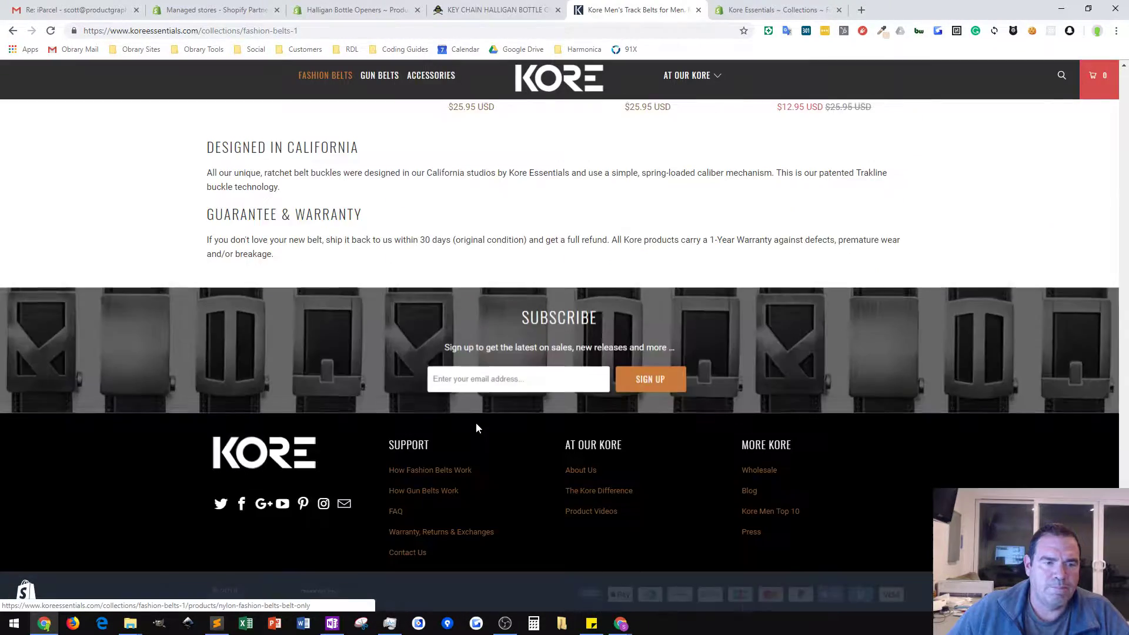
scroll(477, 428, up, 4)
scroll(477, 428, down, 4)
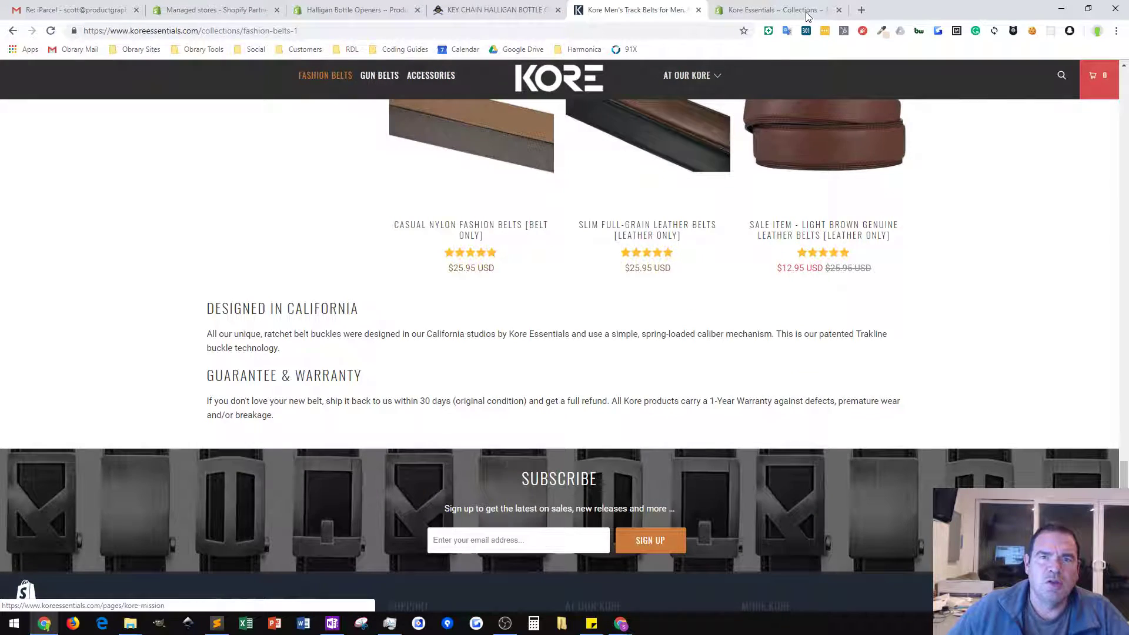
click(804, 11)
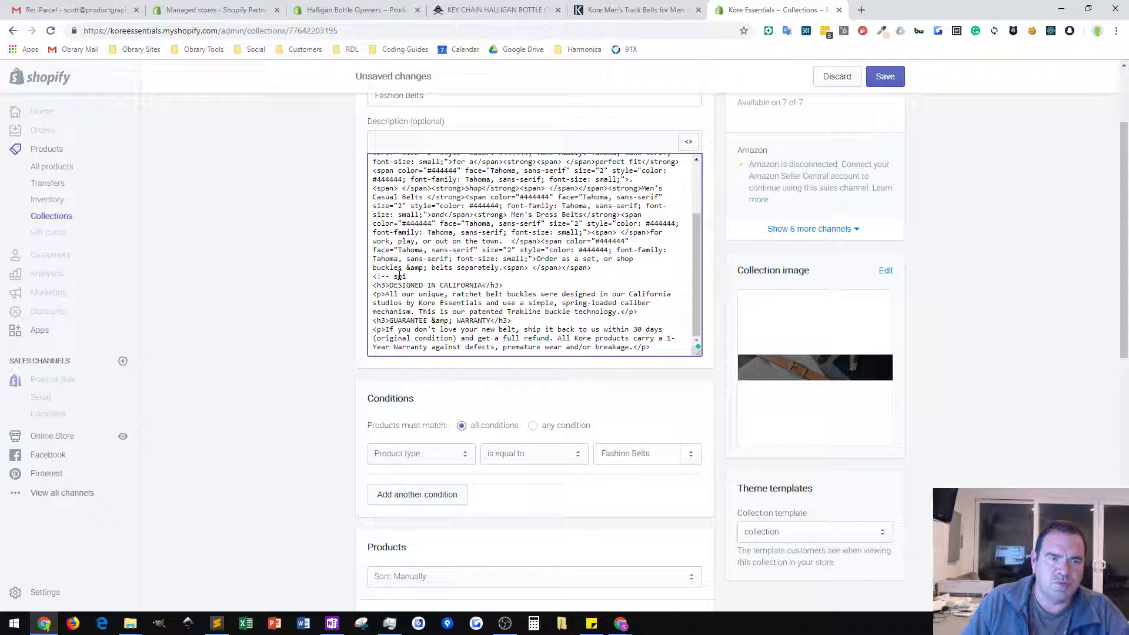
Finish the <!-- split --> comment above DESIGNED IN CALIFORNIA, save, and return to formatted view.
key(BackSpace)
text(li)
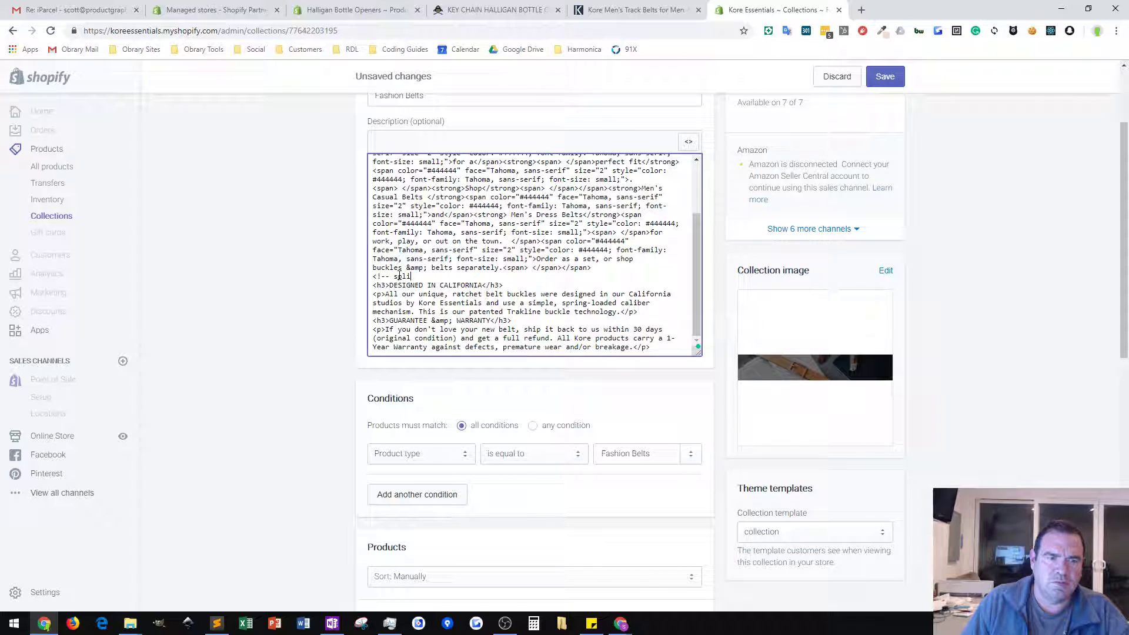
text(t -->)
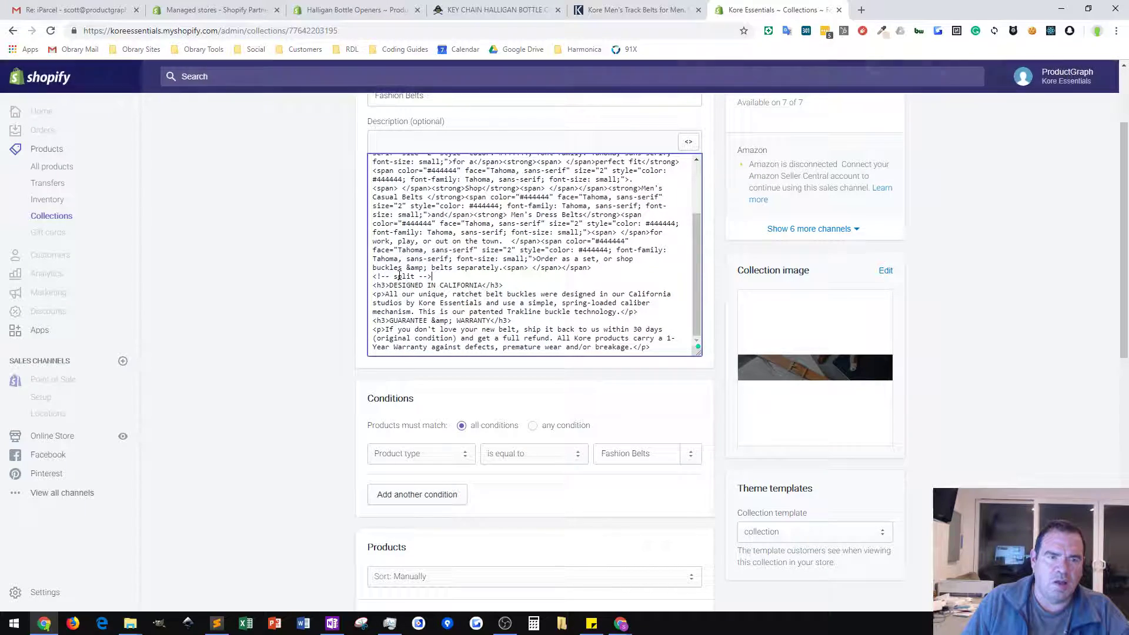
scroll(940, 250, up, 2)
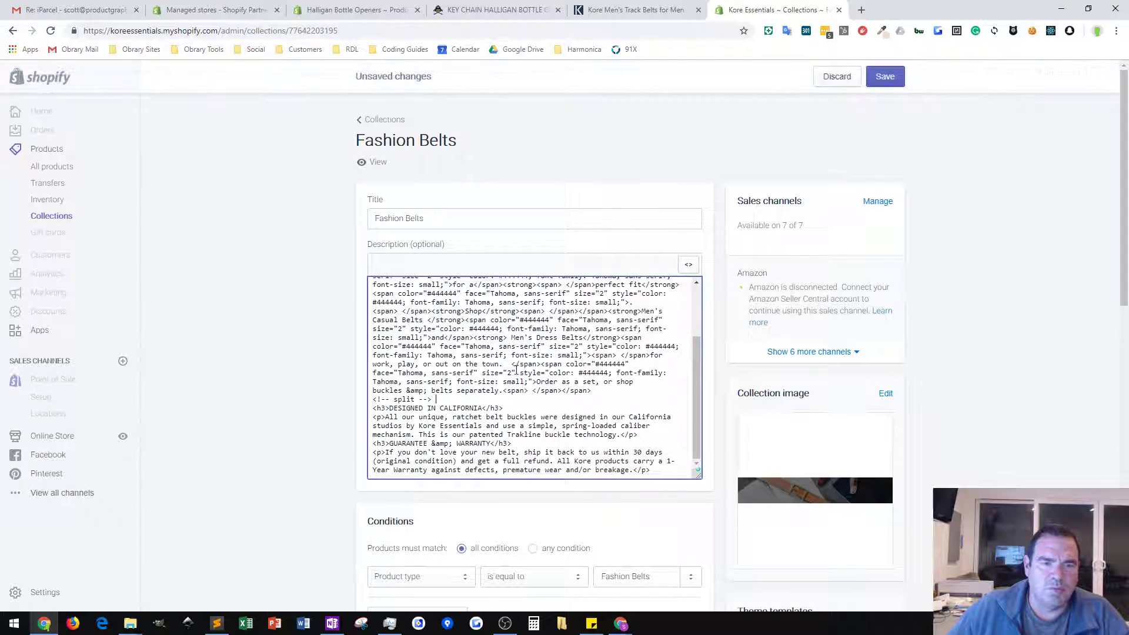
click(884, 79)
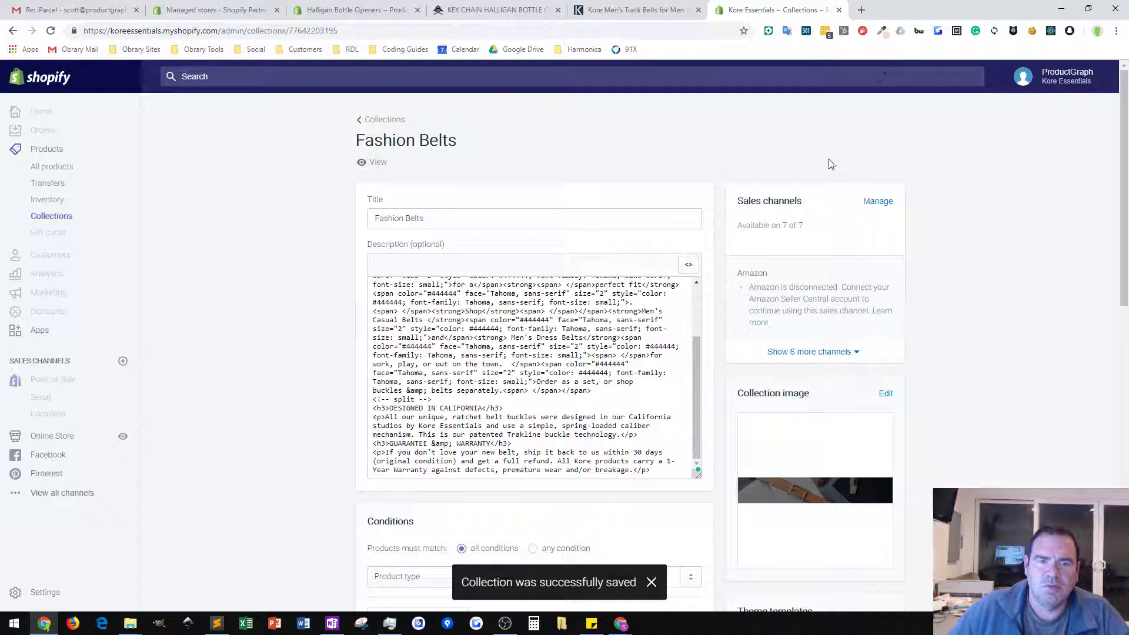
click(688, 264)
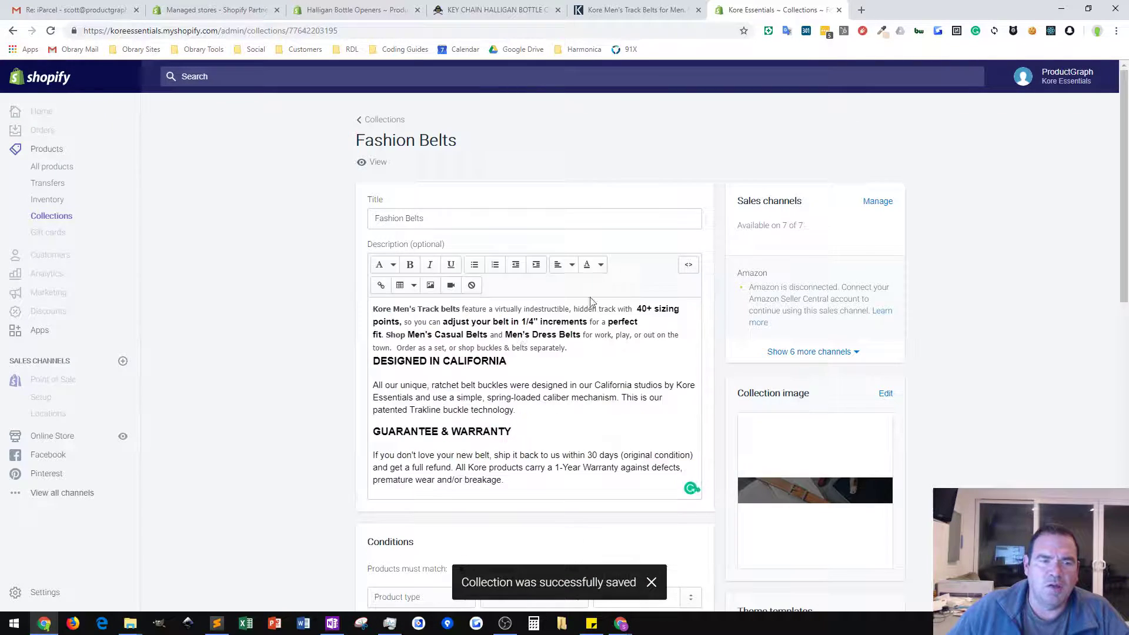
Check the HTML source, then reload the live Fashion Belts page to see the saved split.
click(687, 265)
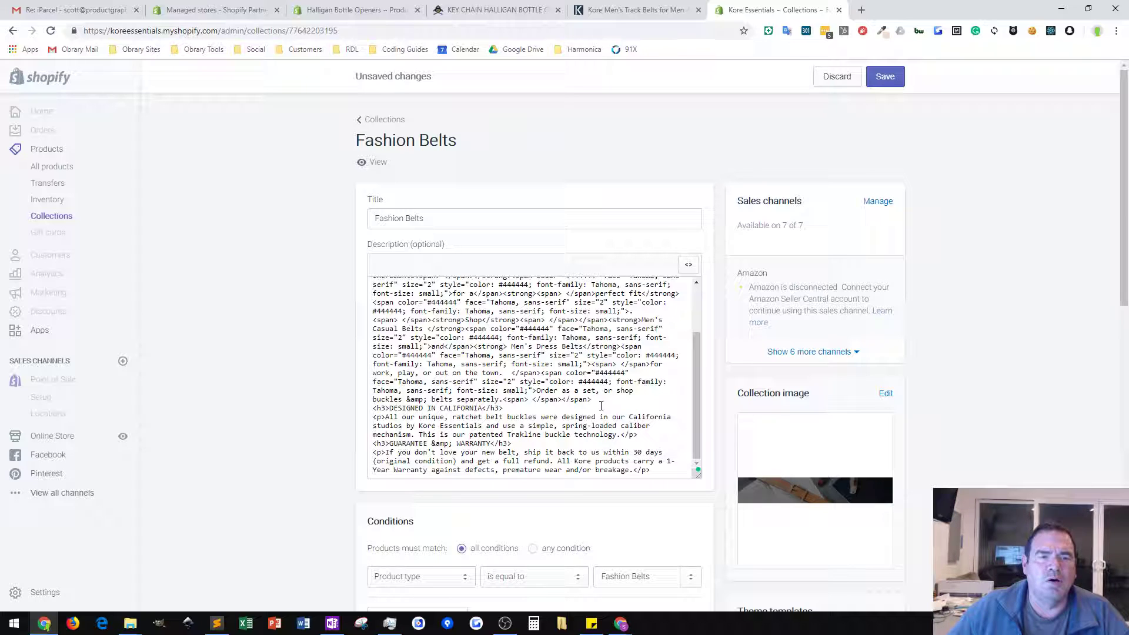
click(629, 10)
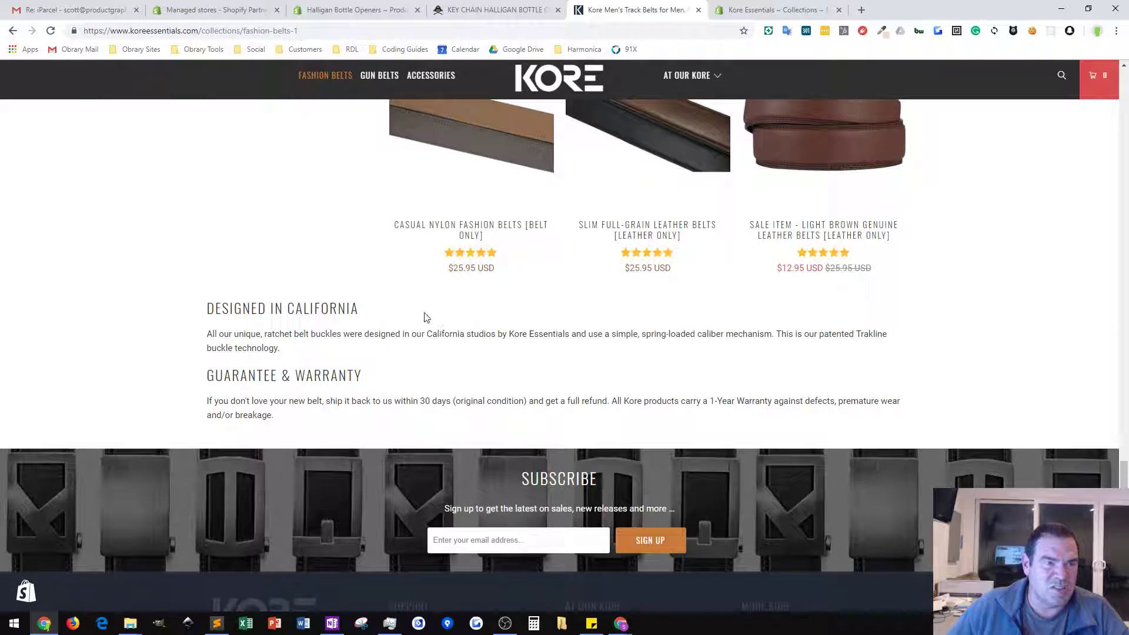
click(51, 32)
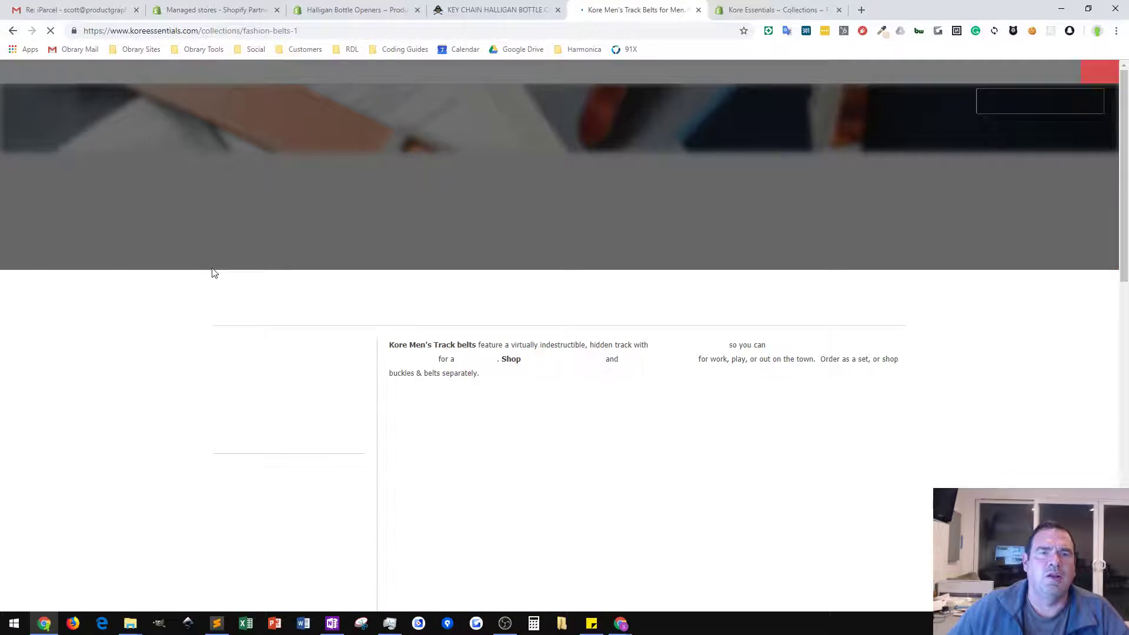
scroll(518, 368, down, 15)
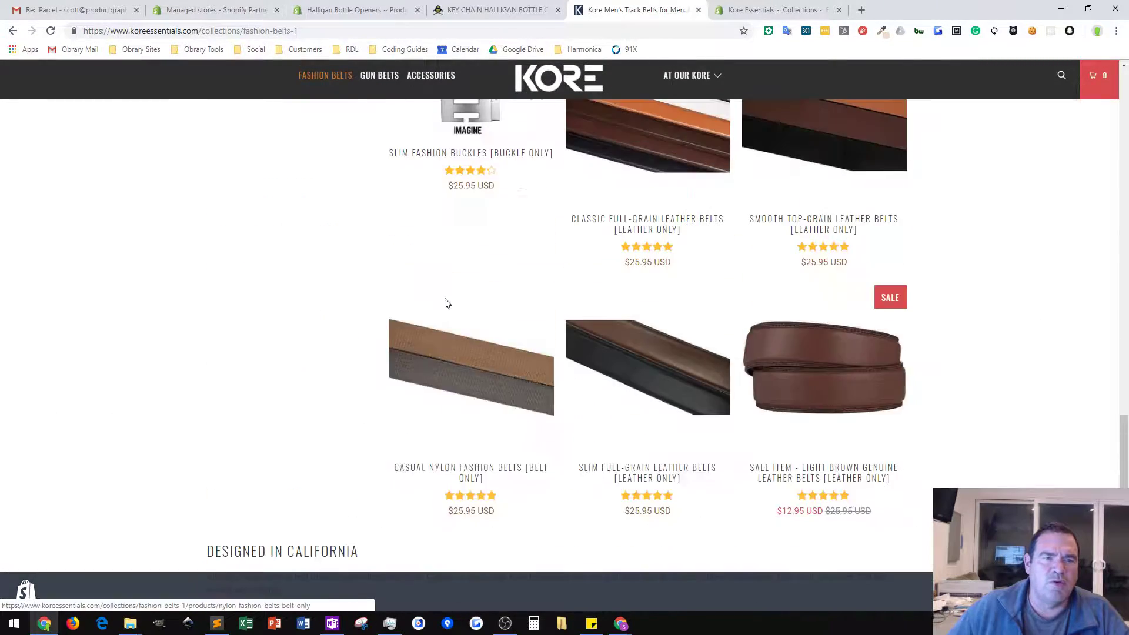
scroll(287, 434, down, 5)
scroll(328, 357, up, 15)
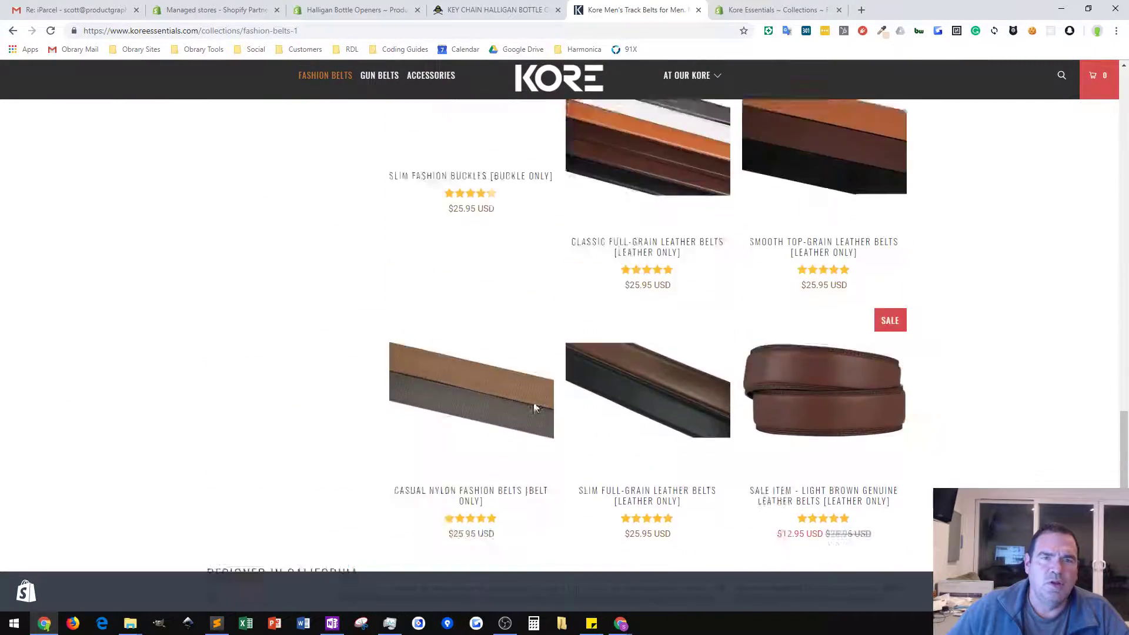
scroll(660, 294, up, 10)
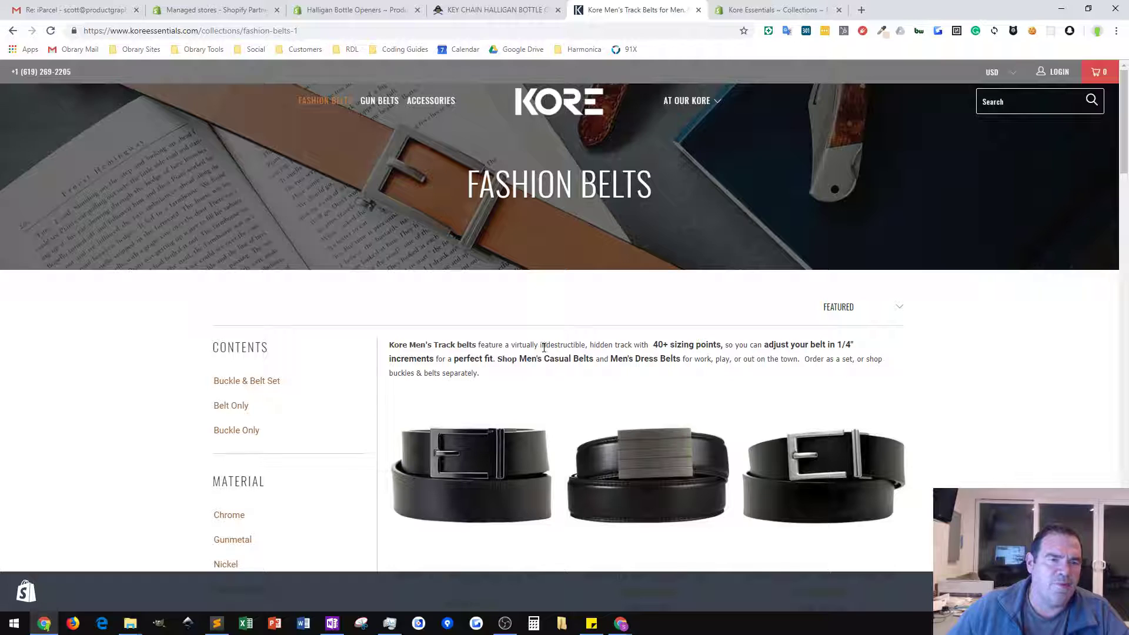
scroll(647, 352, down, 2)
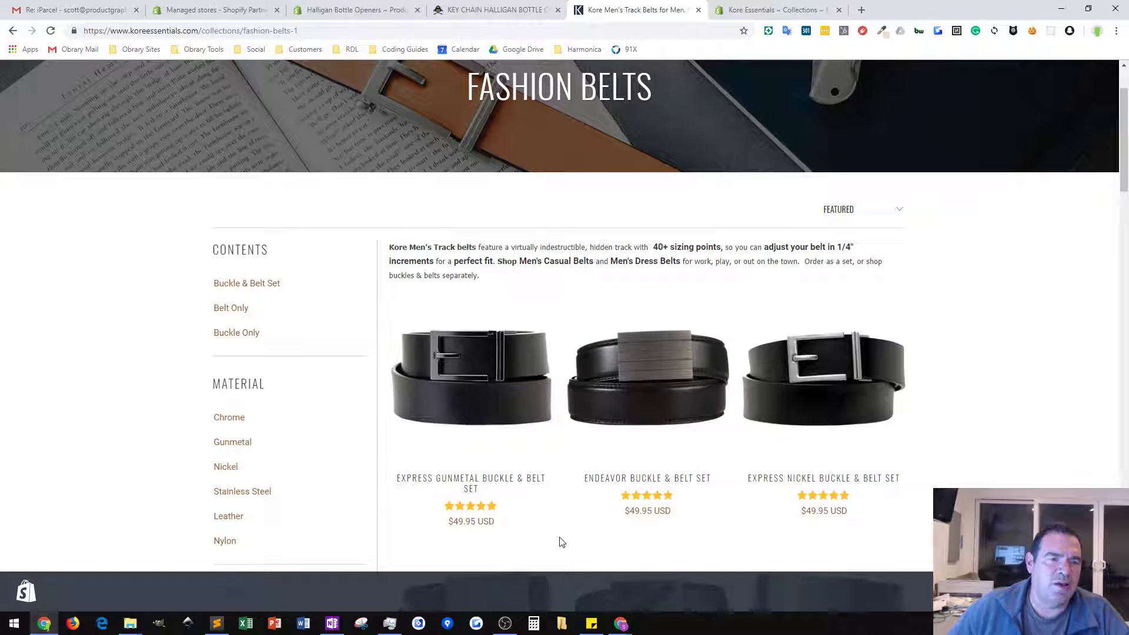
scroll(536, 481, down, 2)
scroll(559, 406, down, 2)
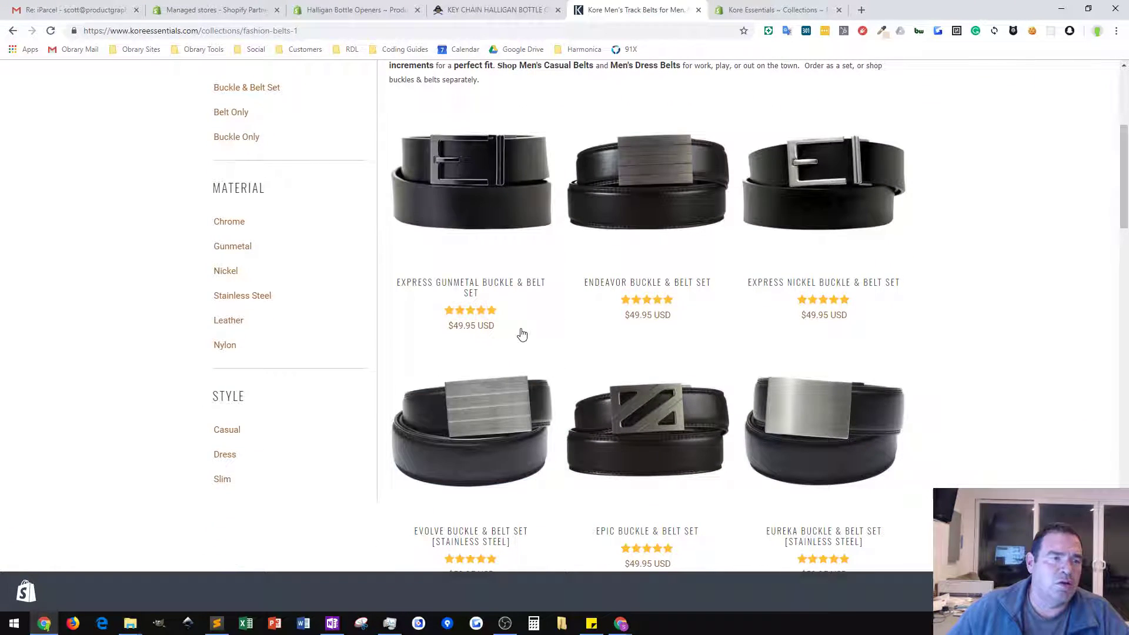
scroll(509, 327, up, 2)
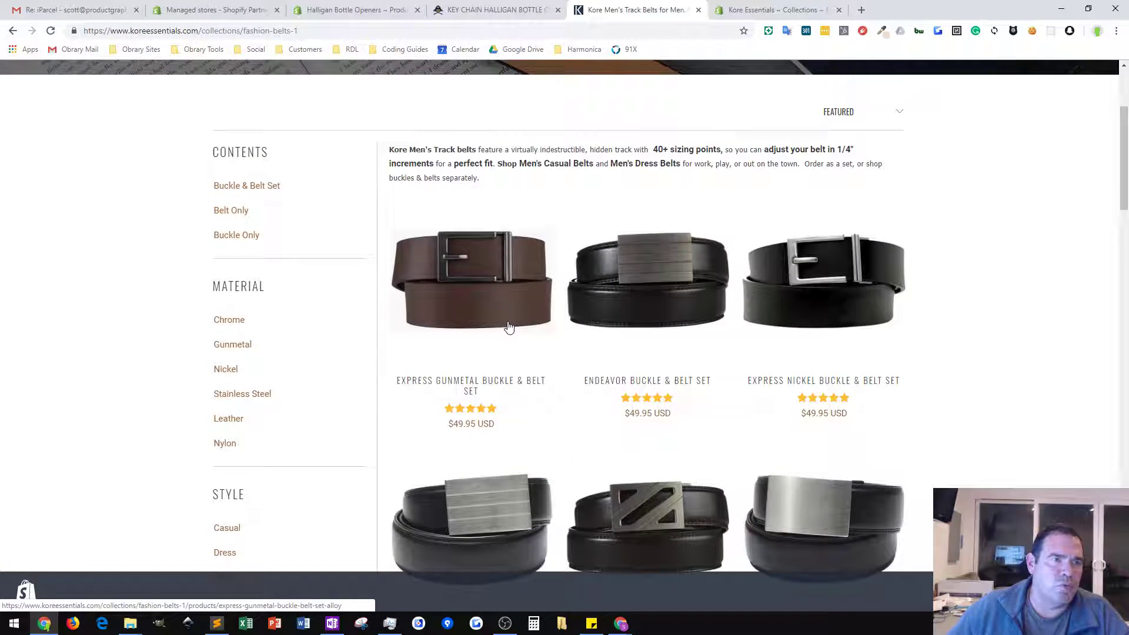
scroll(509, 327, up, 4)
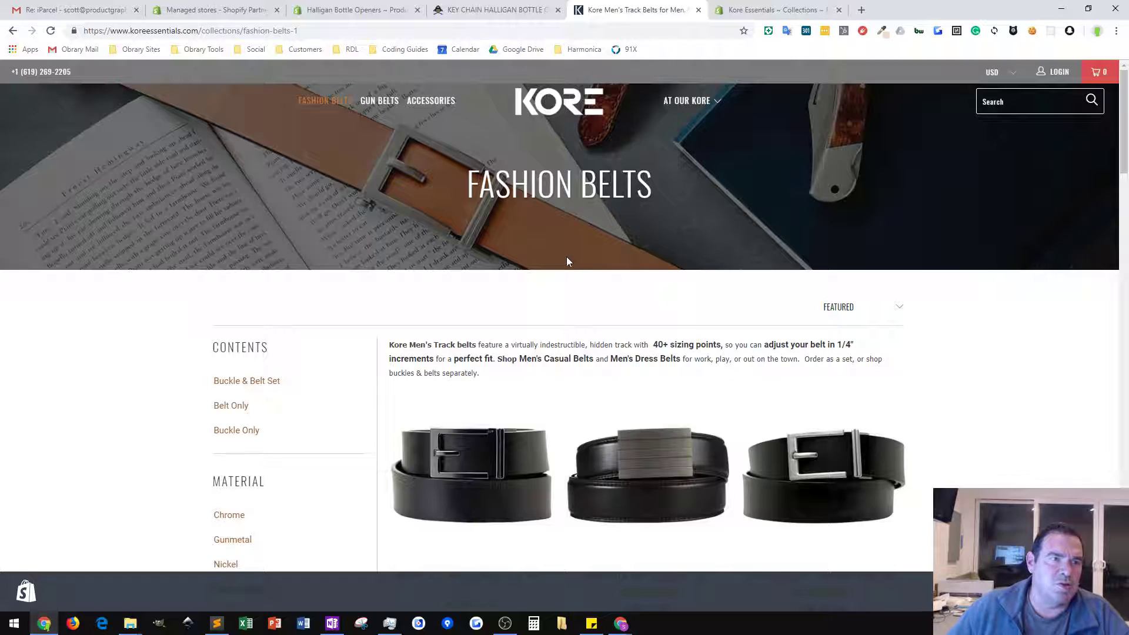
scroll(515, 335, down, 2)
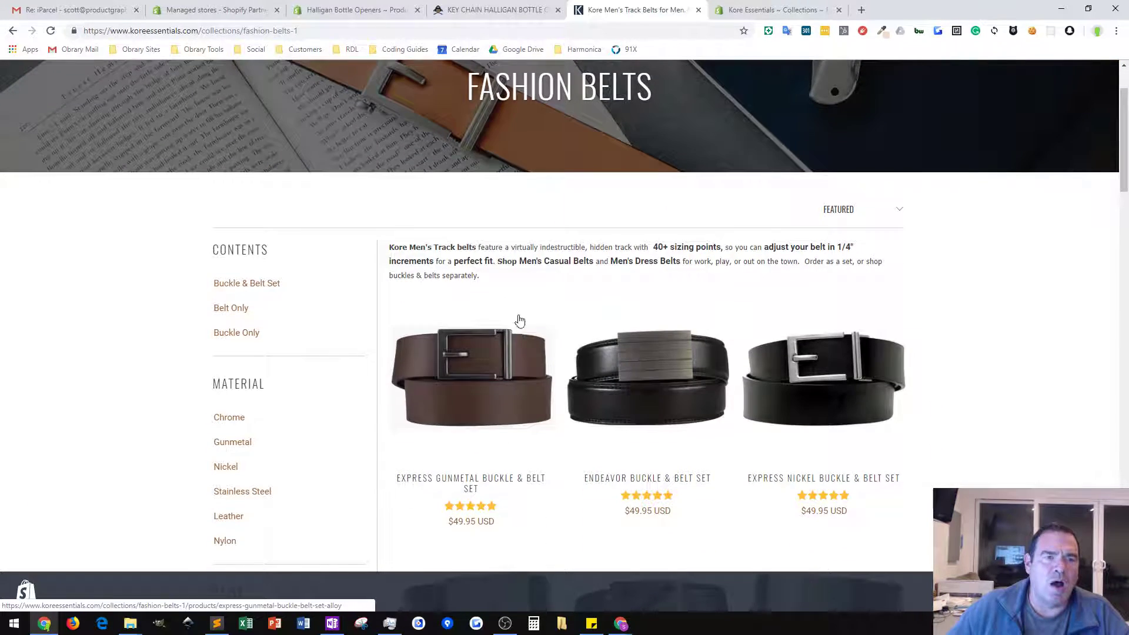
scroll(529, 314, up, 2)
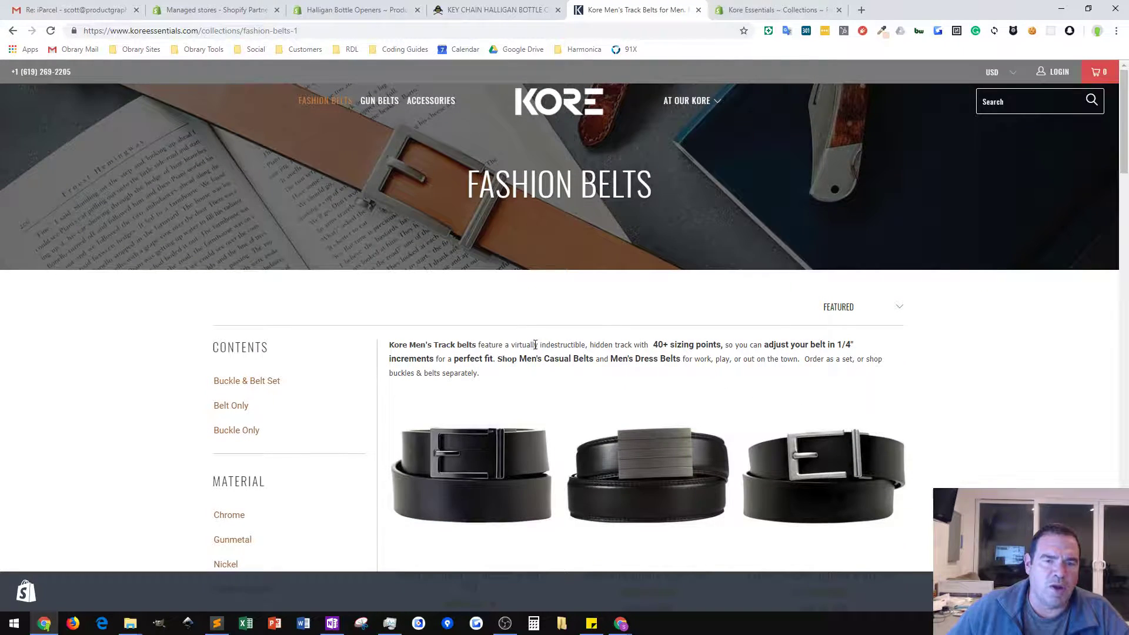
scroll(535, 347, down, 5)
scroll(535, 348, down, 5)
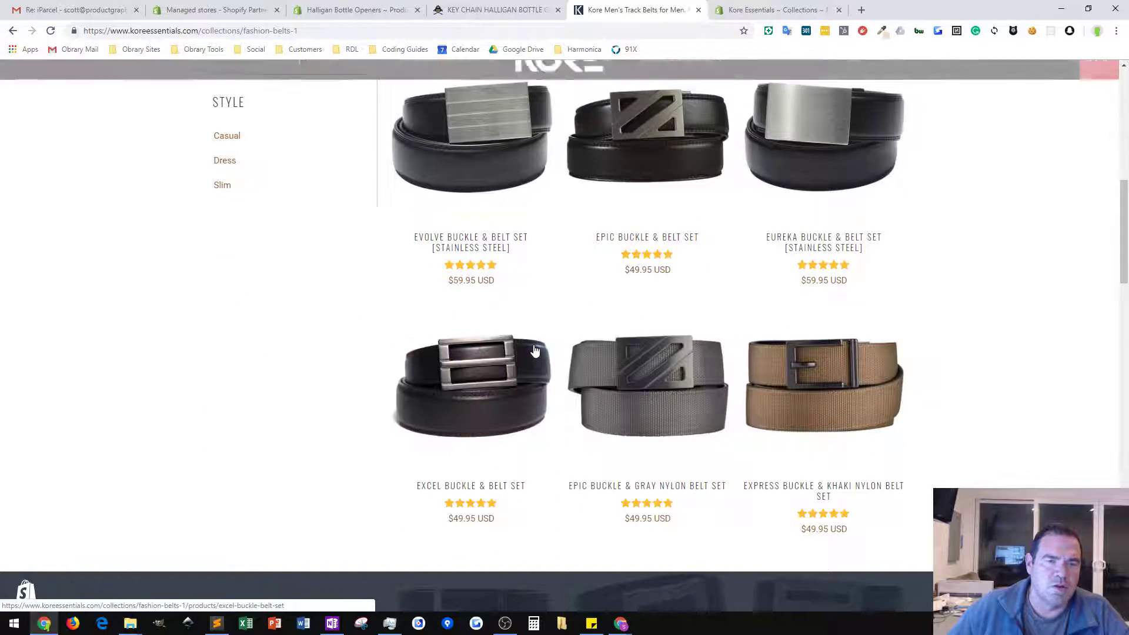